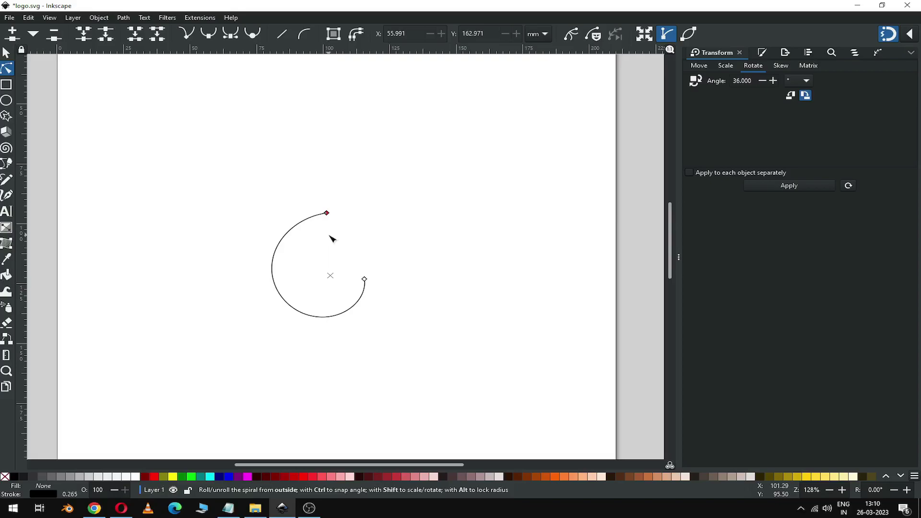
Finish editing the spiral and save the document.
key("s")
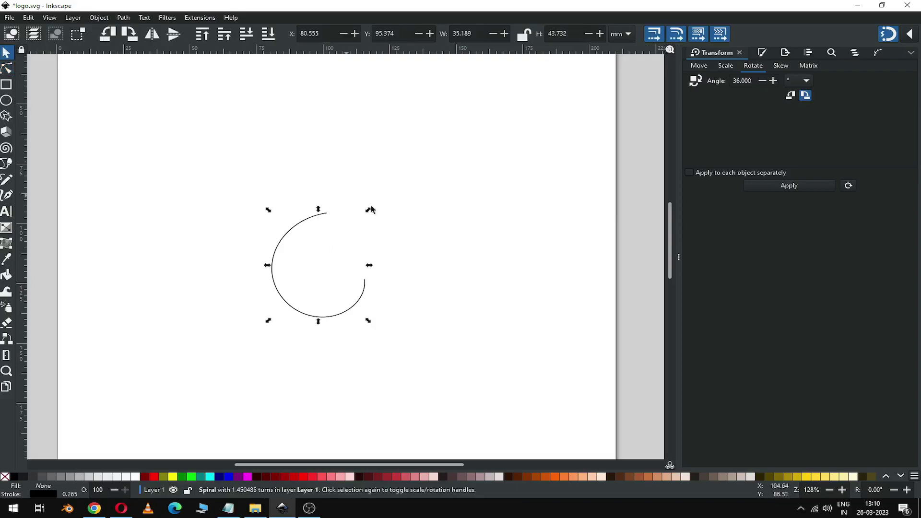
key("z")
left_click_drag(222, 179, 467, 359)
key("ctrl+s")
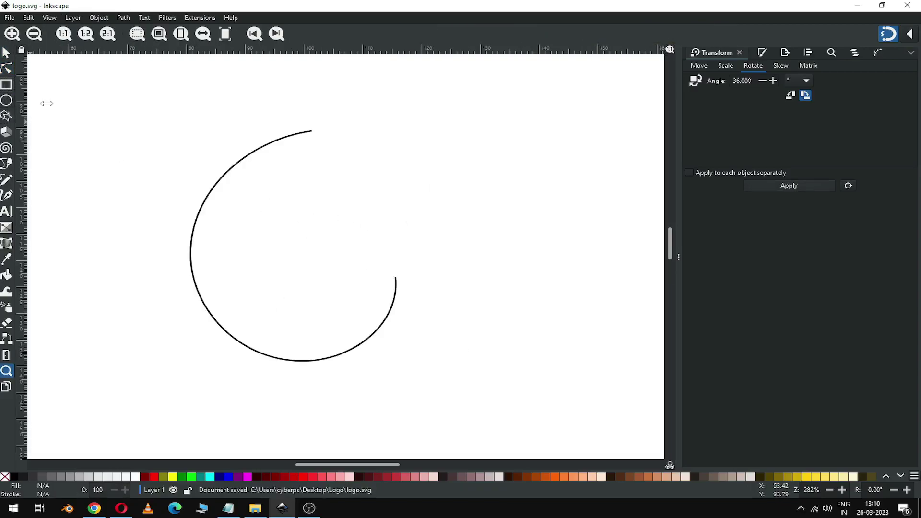
Draw a dark red square inside the spiral, about 8.8 mm wide, and convert it to a path.
key("r")
left_click_drag(306, 253, 329, 281)
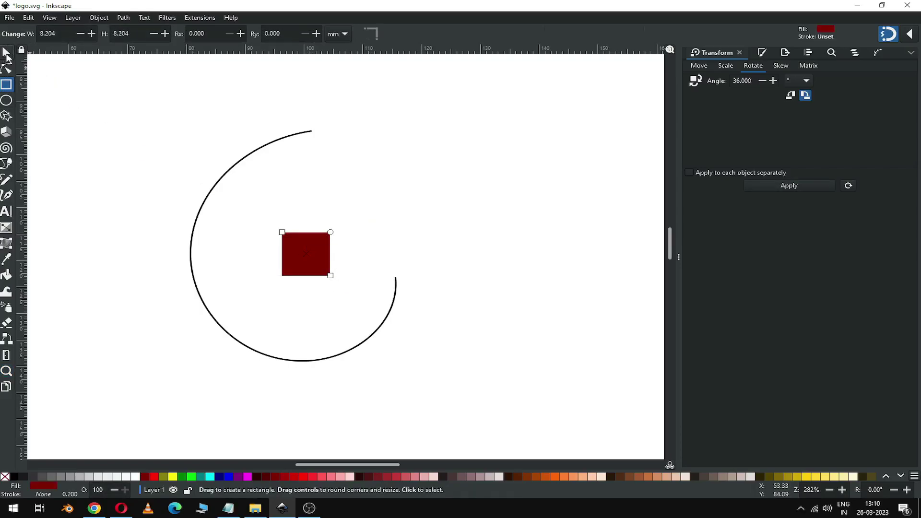
left_click(7, 53)
left_click(123, 18)
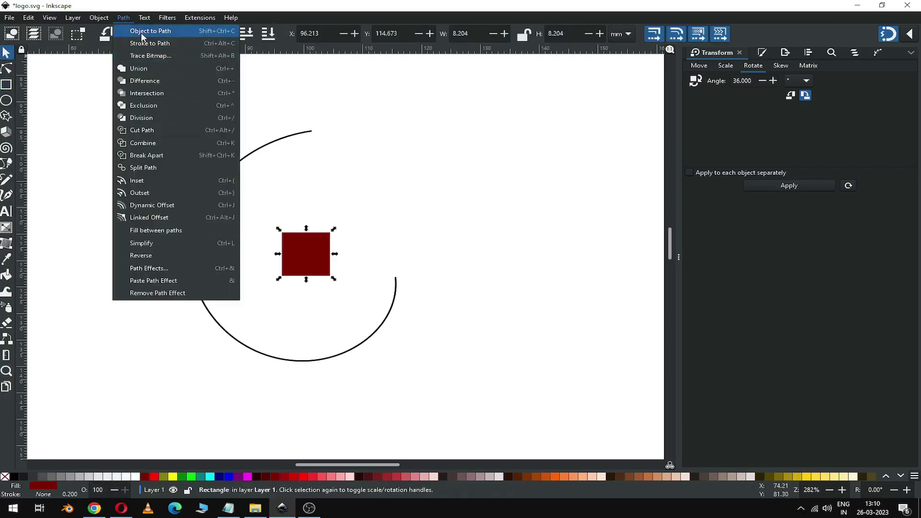
left_click(142, 31)
left_click_drag(334, 279, 336, 283)
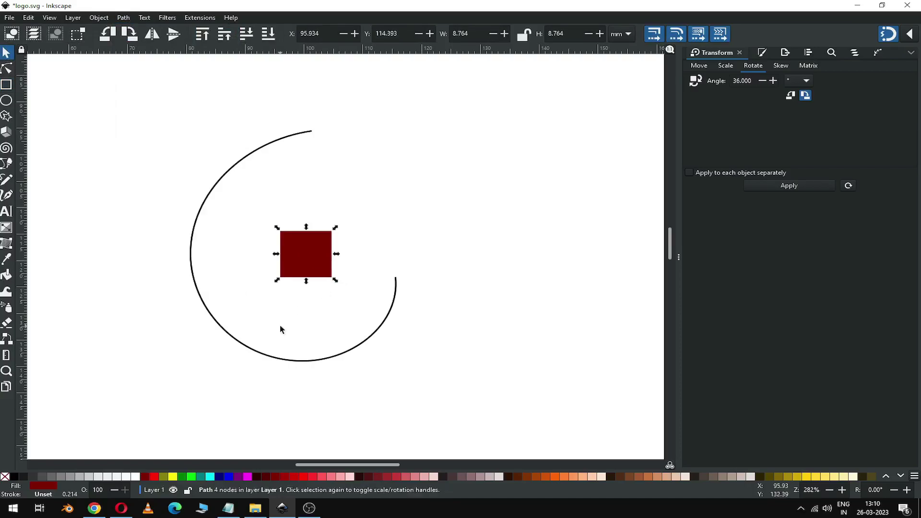
Add a vertical and a horizontal guide that cross at the midpoint of the dark red square.
key("z")
left_click_drag(149, 170, 462, 388)
left_click(10, 55)
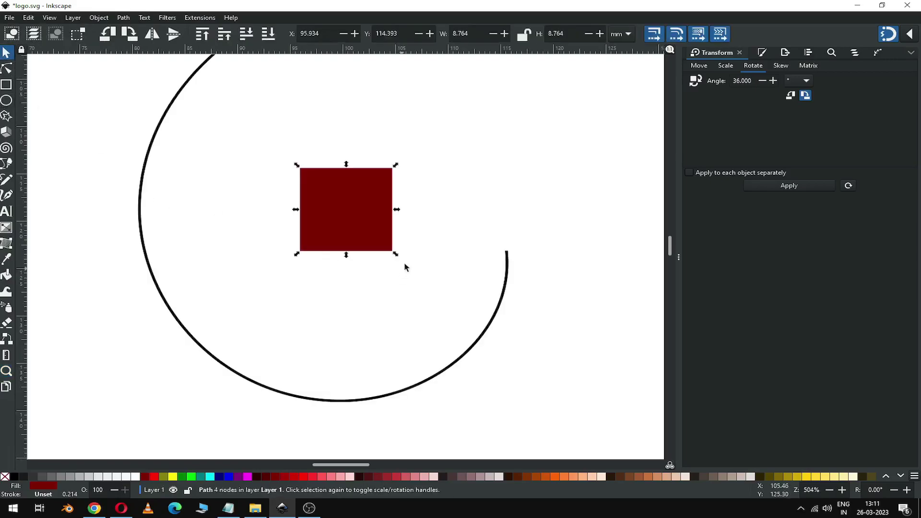
left_click(377, 233)
left_click(370, 237)
left_click(372, 238)
left_click_drag(352, 52, 339, 210)
left_click_drag(20, 237, 341, 212)
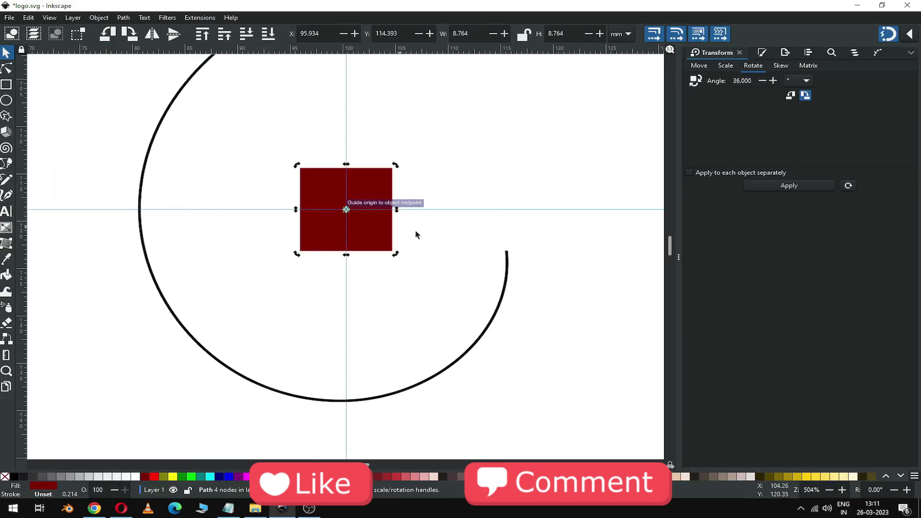
Move the spiral so its inner end snaps to the square's right edge on the horizontal guide.
left_click(508, 266)
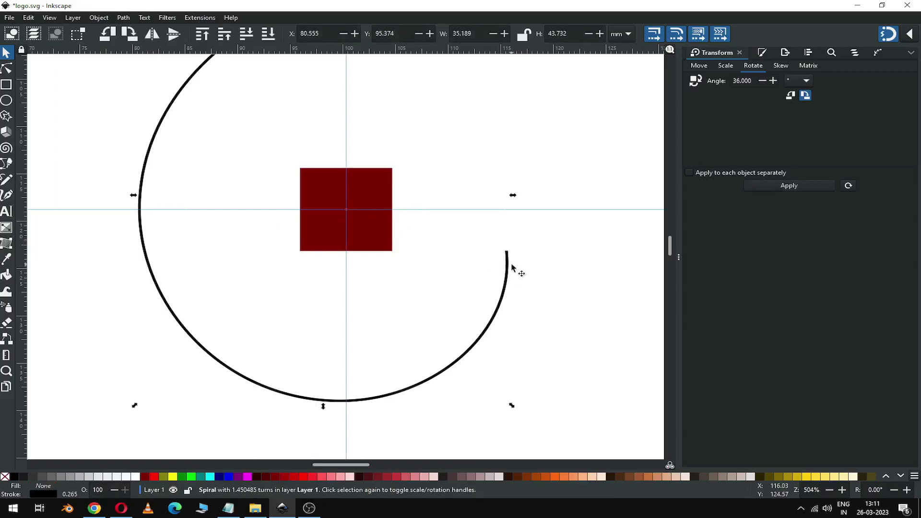
left_click_drag(512, 265, 391, 223)
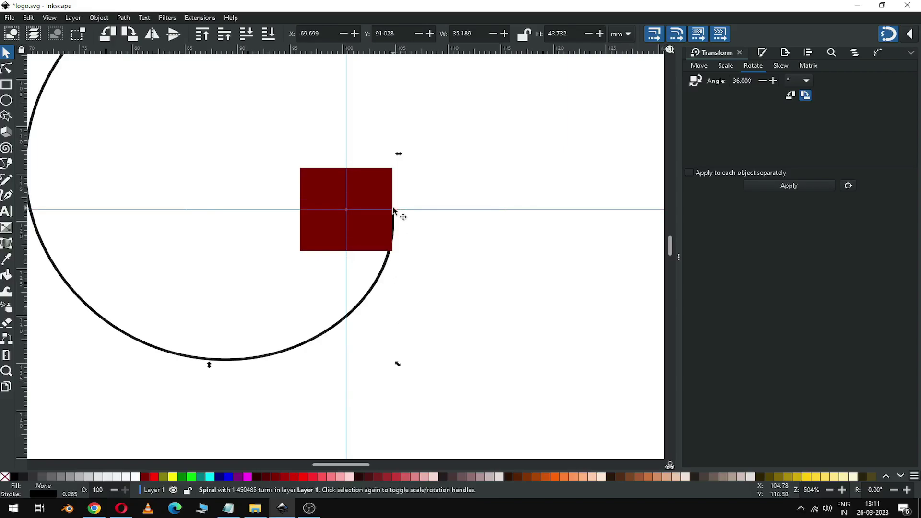
key("z")
left_click_drag(379, 204, 415, 226)
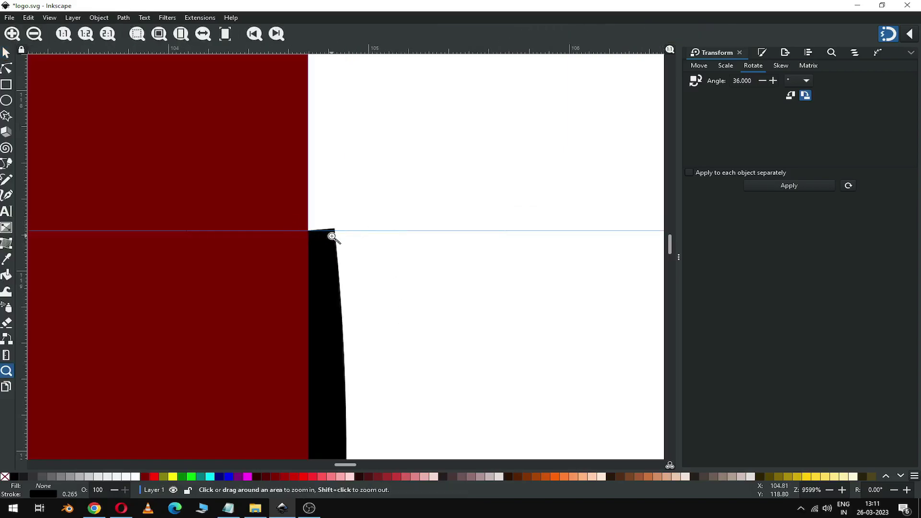
left_click(8, 62)
mouse_move(329, 257)
left_mouse_down()
mouse_move(339, 242)
mouse_move(322, 242)
left_mouse_up()
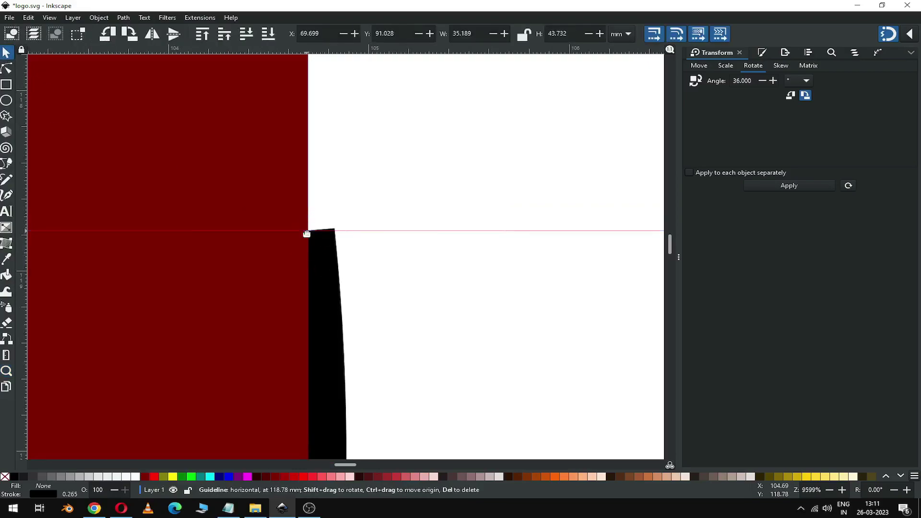
Review the advanced snapping options and save the document.
left_click(907, 34)
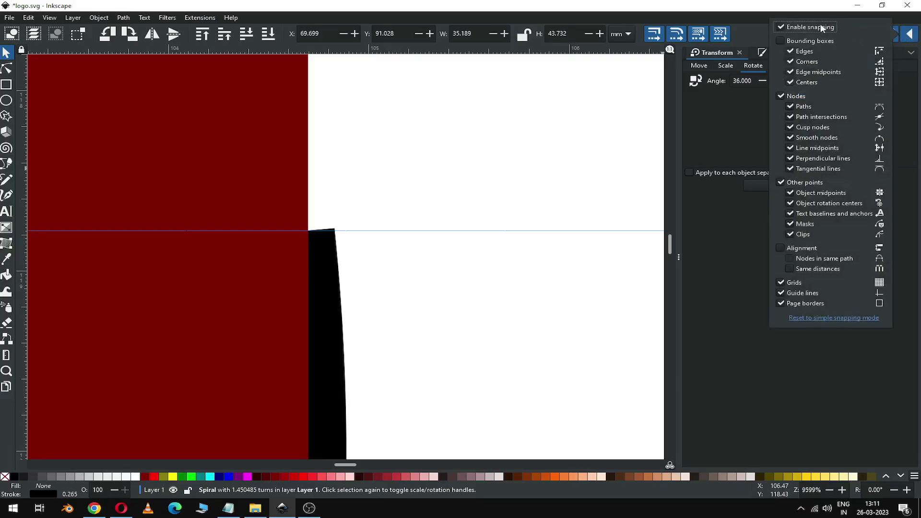
left_click(749, 16)
left_click(432, 196)
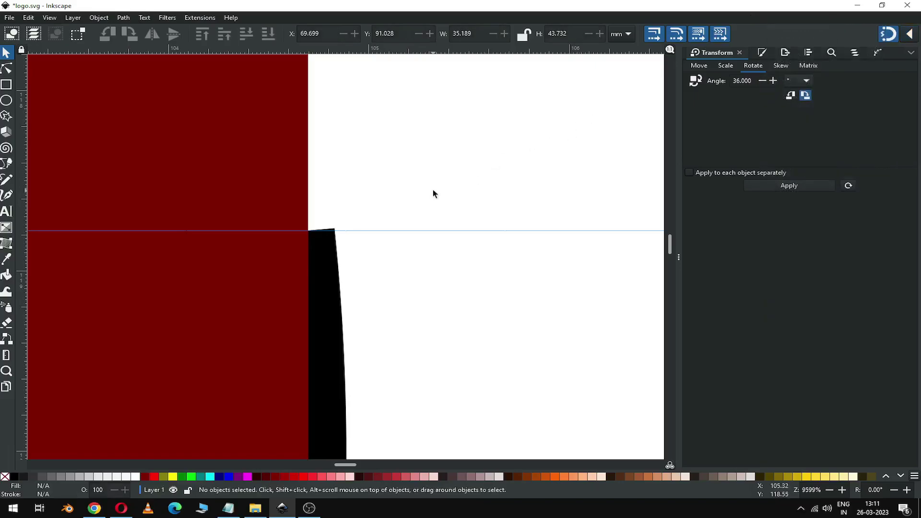
scroll(432, 195, "down", 9)
scroll(432, 195, "down", 2)
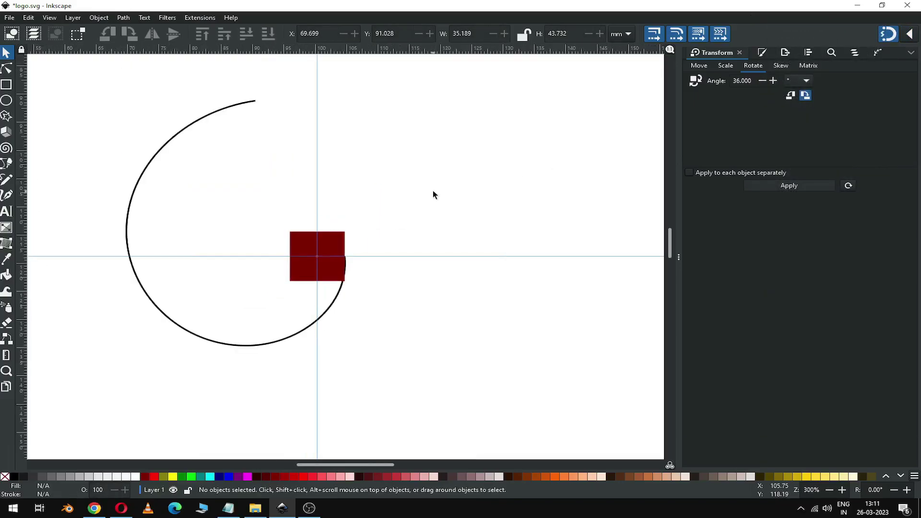
key("ctrl+s")
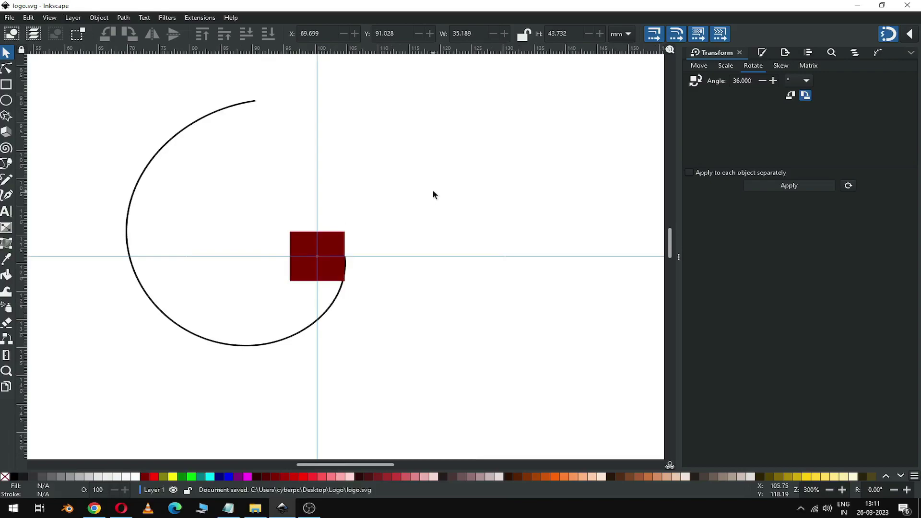
Move the spiral's rotation center to the intersection of the guides at the square's midpoint.
left_click(335, 300)
left_click(335, 301)
left_click_drag(235, 223, 317, 257)
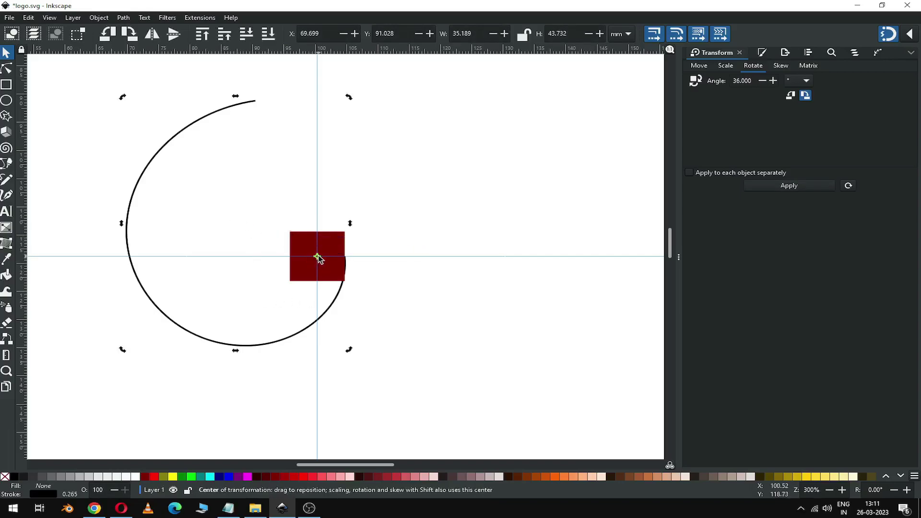
left_click(383, 308)
Duplicate the spiral, rotate the copy 36° clockwise about the guide intersection, and save the document.
left_click(302, 336)
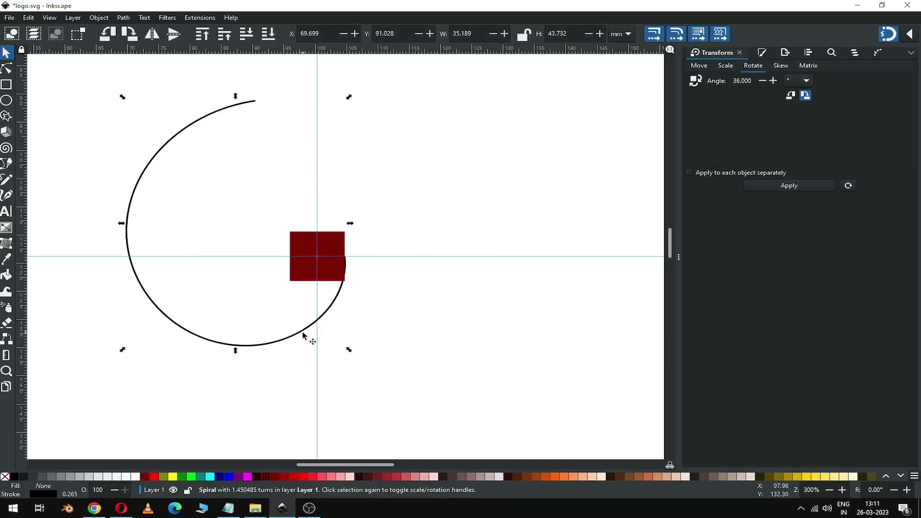
left_click(99, 19)
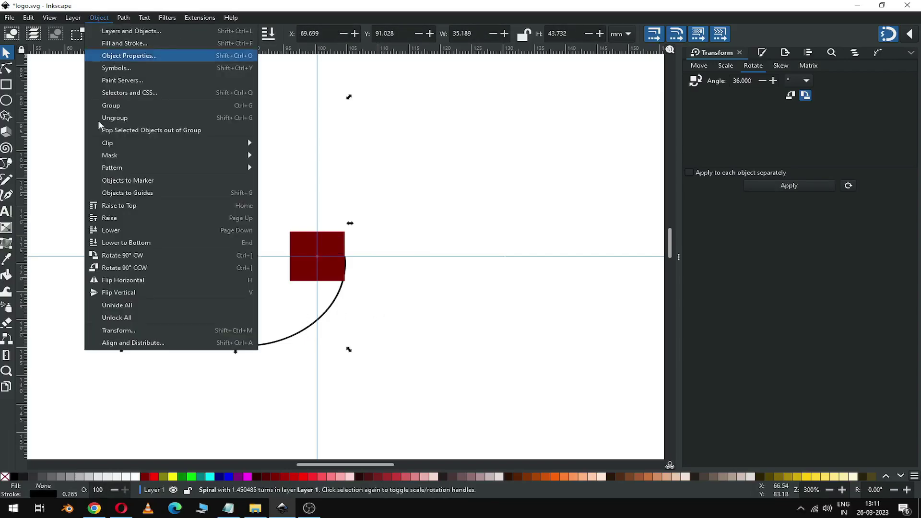
left_click(115, 331)
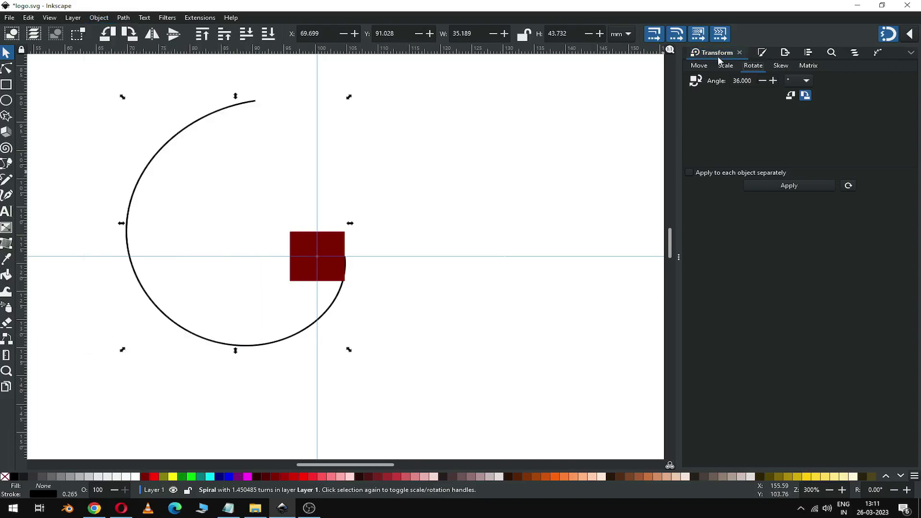
left_click(753, 65)
right_click(167, 150)
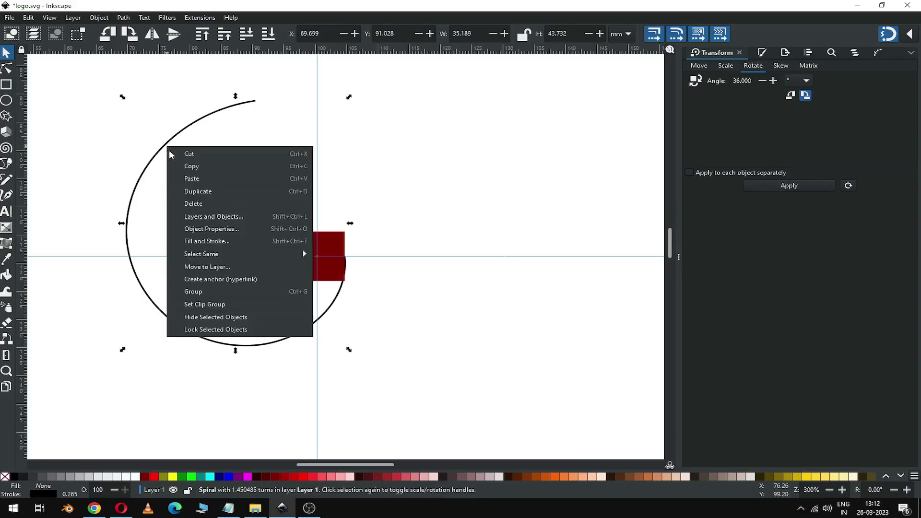
left_click(206, 188)
left_click(786, 187)
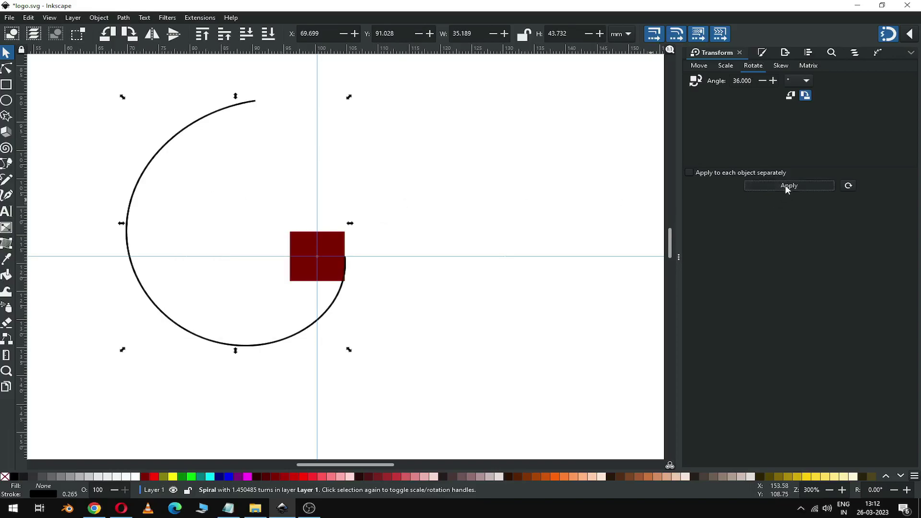
left_click(395, 336)
key("ctrl+s")
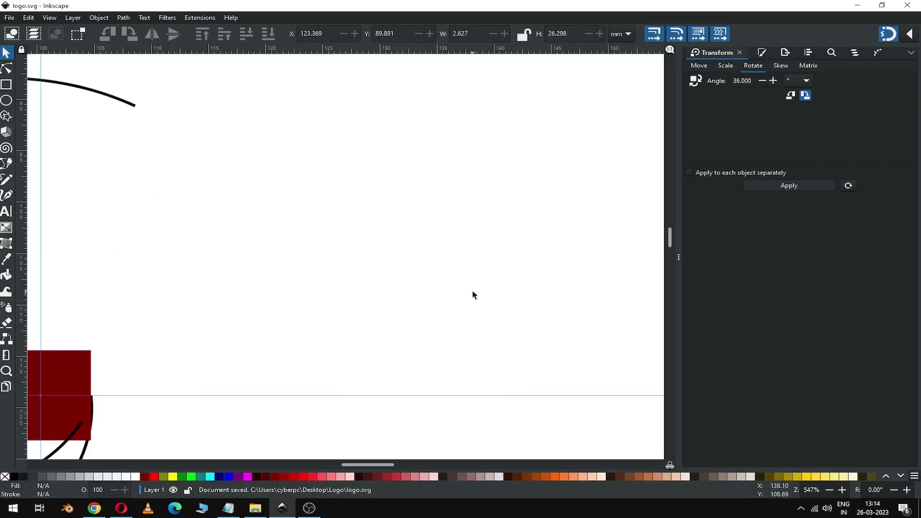
Draw a dark red circle about 23 mm wide, rest it on the horizontal guide beside the square, and convert it to a path.
left_click(7, 100)
left_click_drag(287, 211, 439, 326)
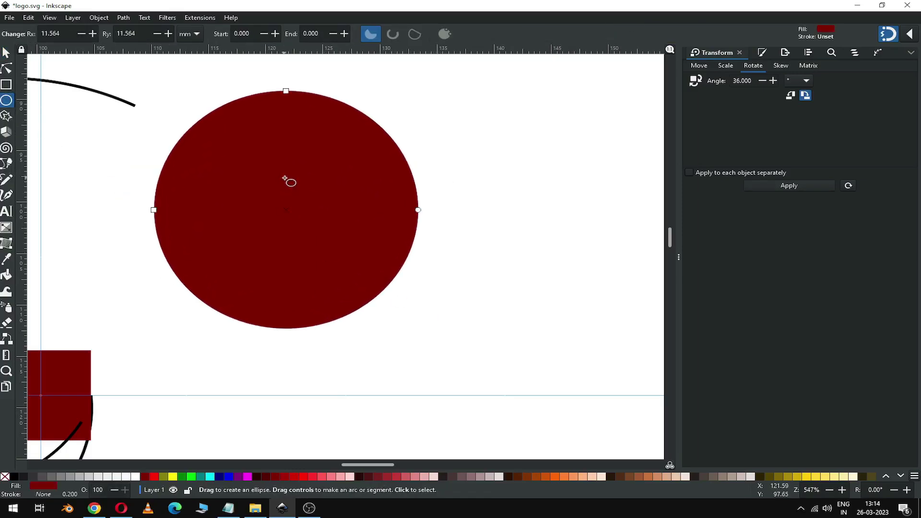
left_click(6, 53)
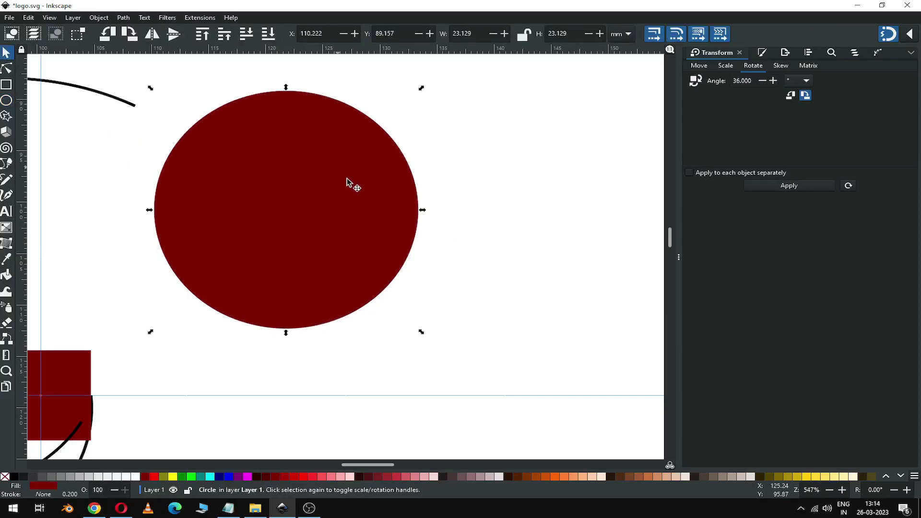
left_click_drag(301, 185, 338, 246)
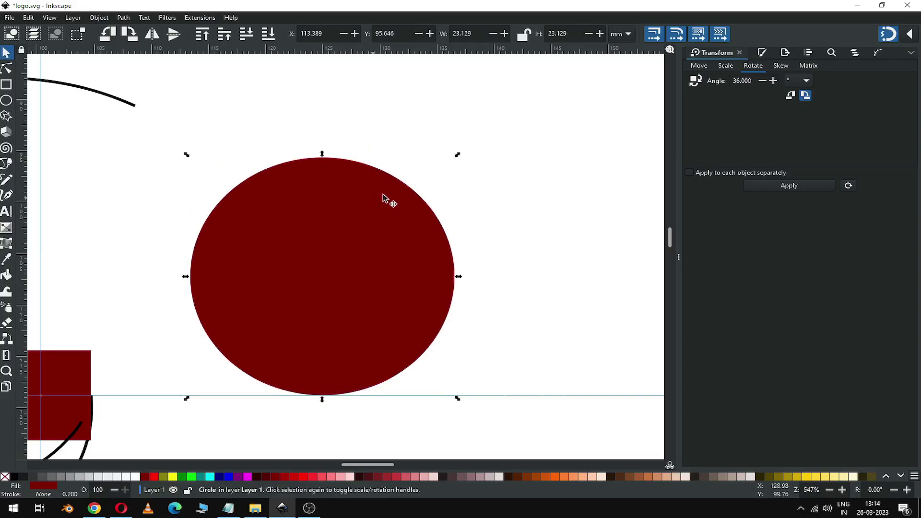
left_click(124, 18)
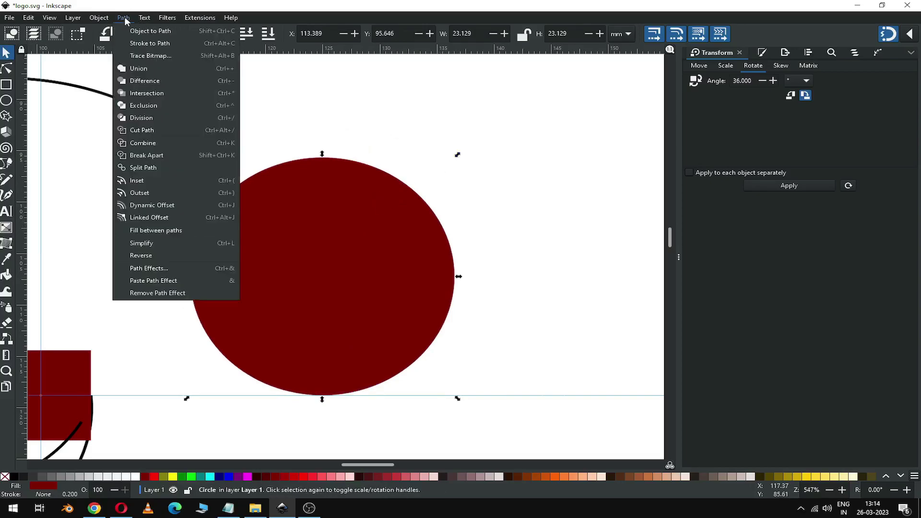
left_click(147, 31)
Shrink the circle to about 2 mm on the guide and place a copy scaled to about 0.29 mm straight above it.
left_click_drag(457, 154, 348, 260)
left_click_drag(323, 289, 288, 96)
right_click(322, 396)
left_click(360, 243)
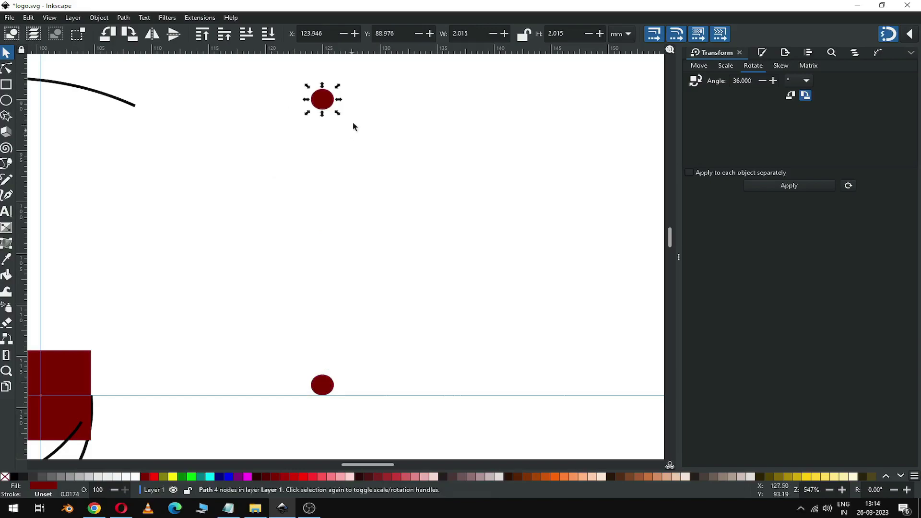
left_click_drag(341, 116, 332, 114)
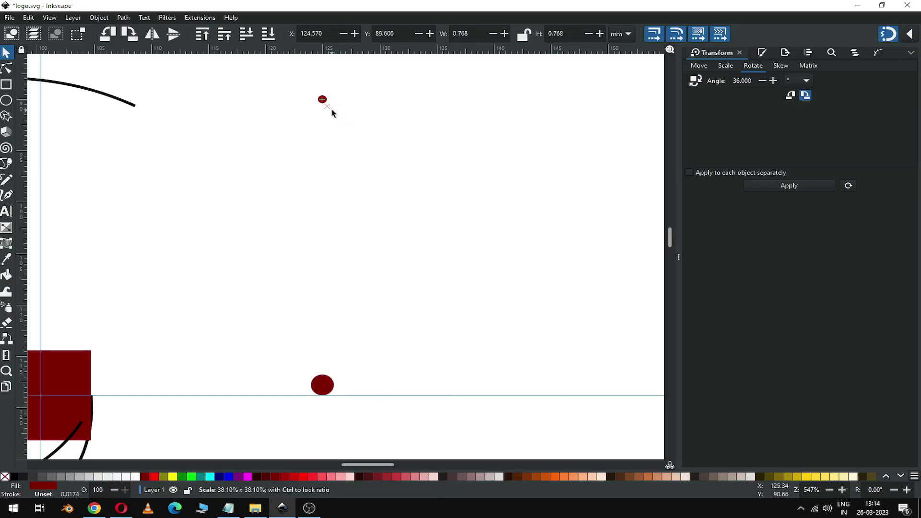
left_click_drag(332, 113, 329, 105)
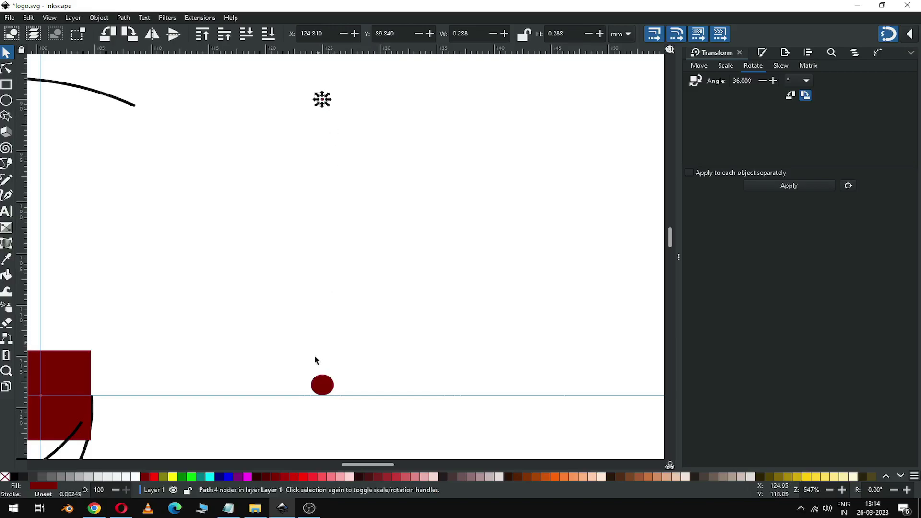
Interpolate between the large and small circles with exponent 1.0 and 12 interpolation steps, keeping duplicated endpaths.
left_click(322, 384, "shift")
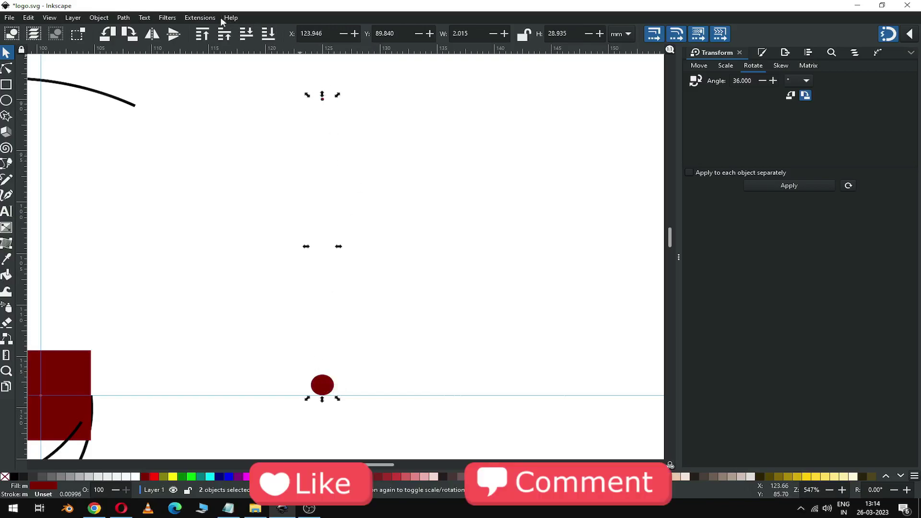
left_click(200, 18)
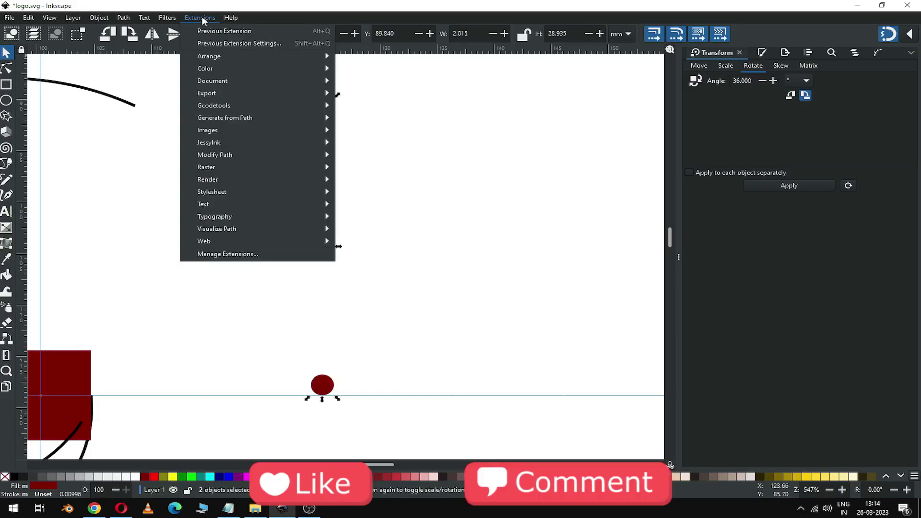
mouse_move(218, 120)
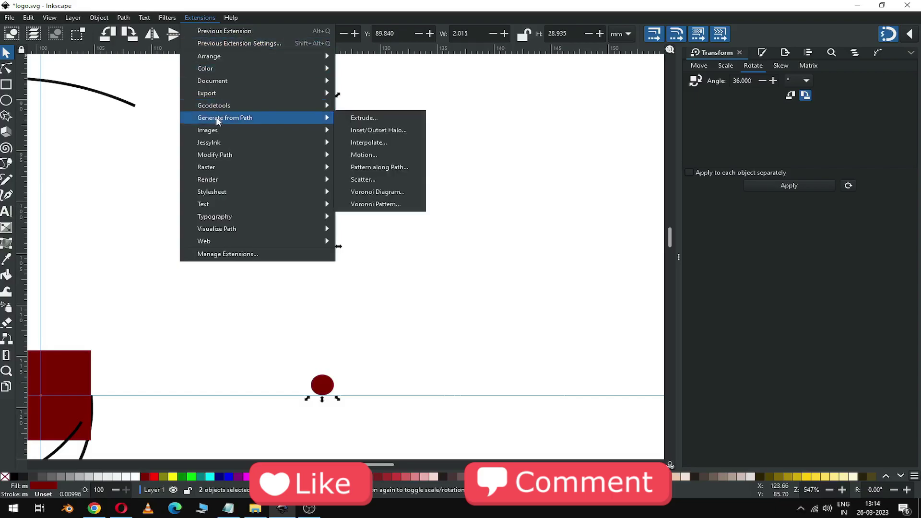
left_click(379, 143)
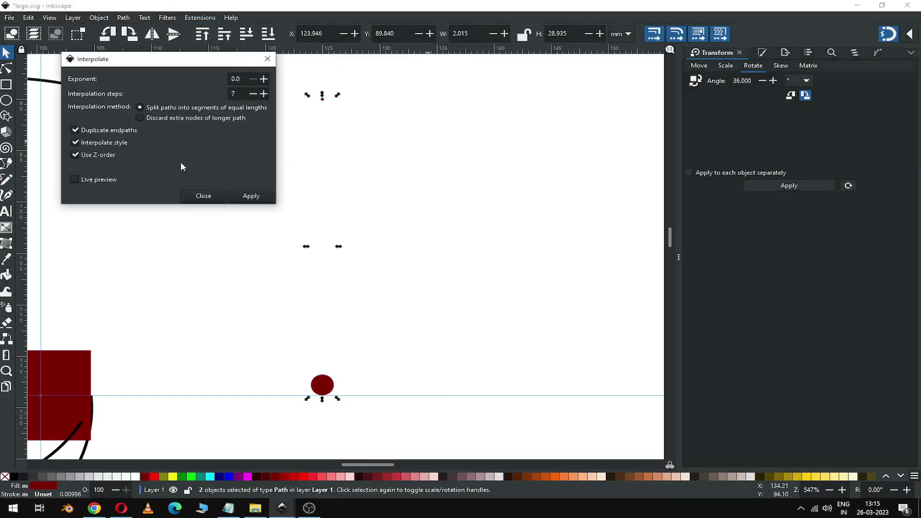
left_click(96, 181)
type("1")
left_click(242, 94)
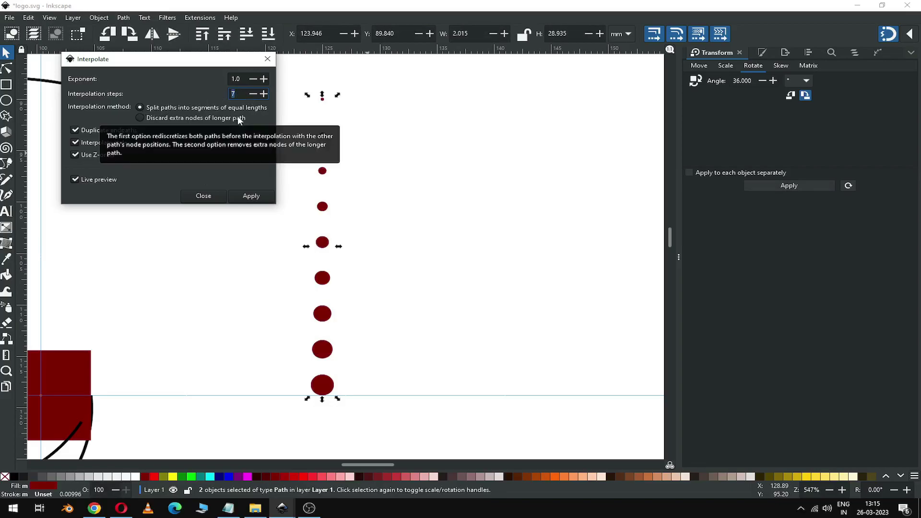
type("12")
left_click(243, 81)
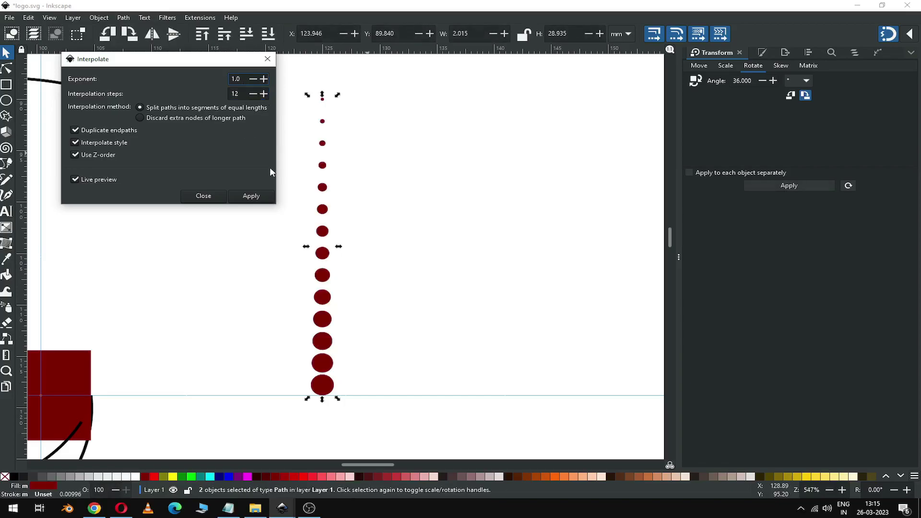
left_click(249, 195)
left_click(204, 196)
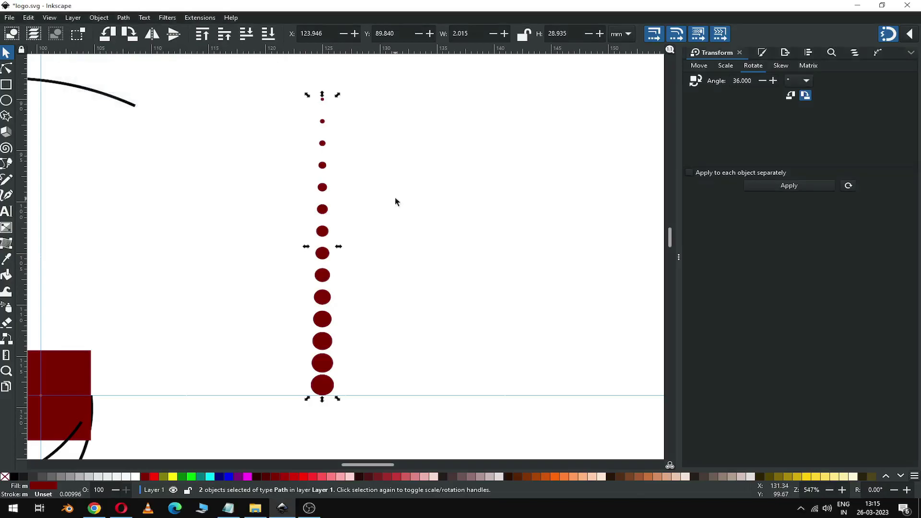
Duplicate the group of interpolated circles and flip the copy vertically.
key("minus")
key("minus")
key("minus")
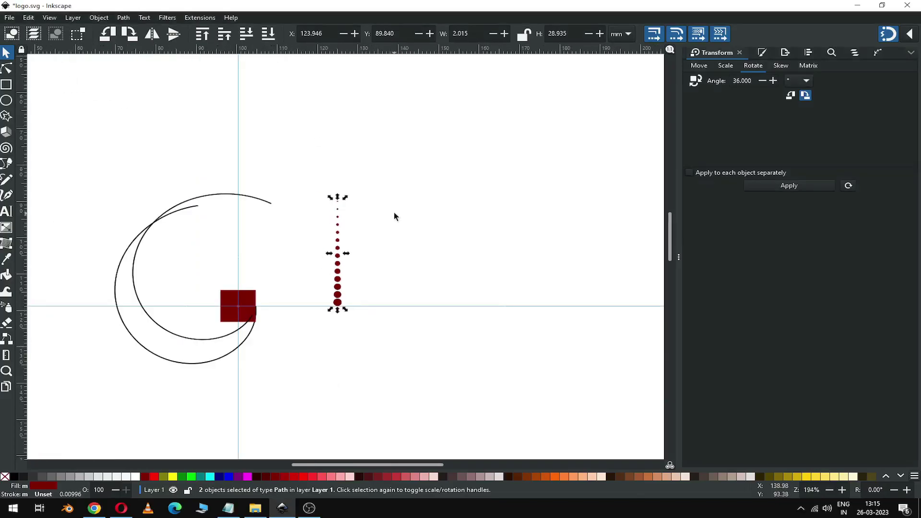
left_click(391, 234)
left_click(338, 289)
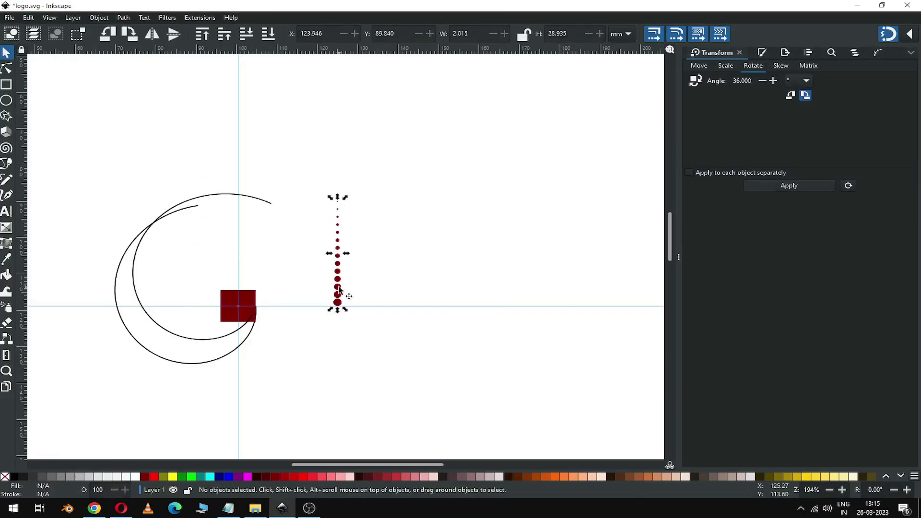
right_click(340, 290)
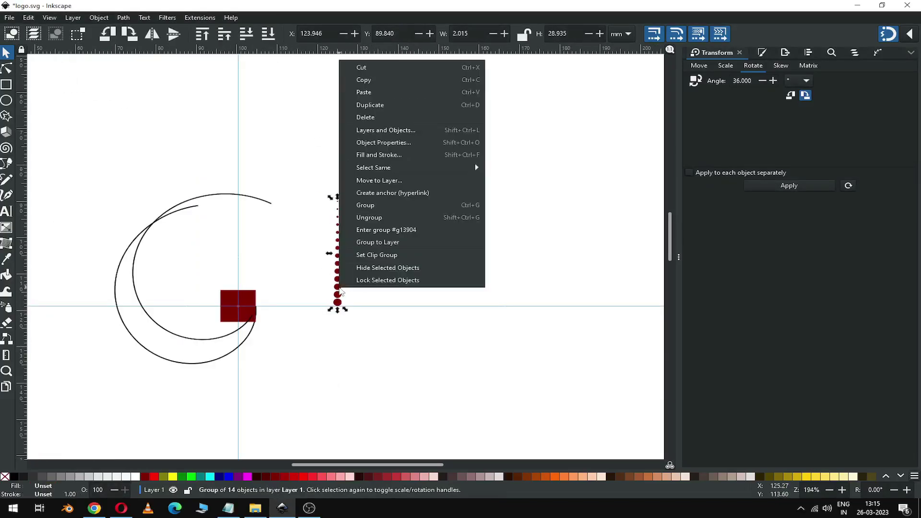
left_click(385, 106)
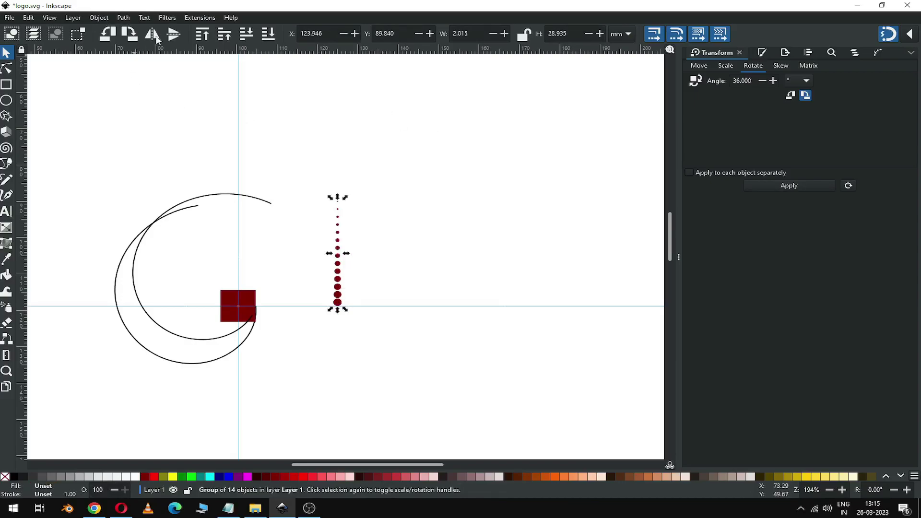
left_click(172, 37)
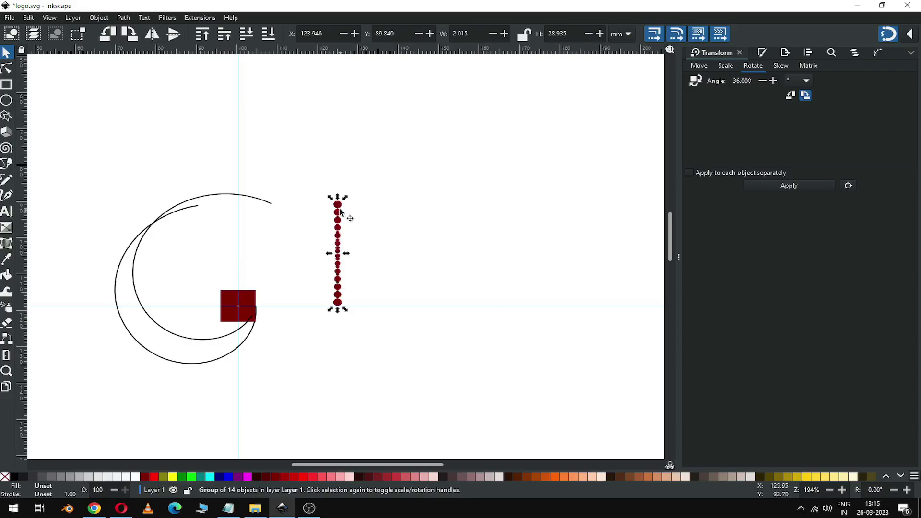
Move the flipped column below the original so that their largest circles coincide and the dots taper in both directions.
left_click_drag(341, 214, 367, 269)
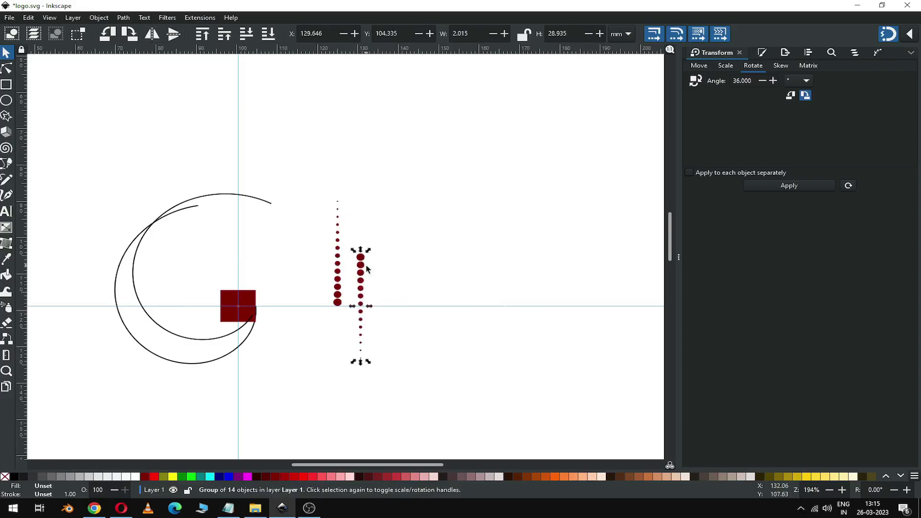
key("z")
left_click_drag(307, 242, 440, 347)
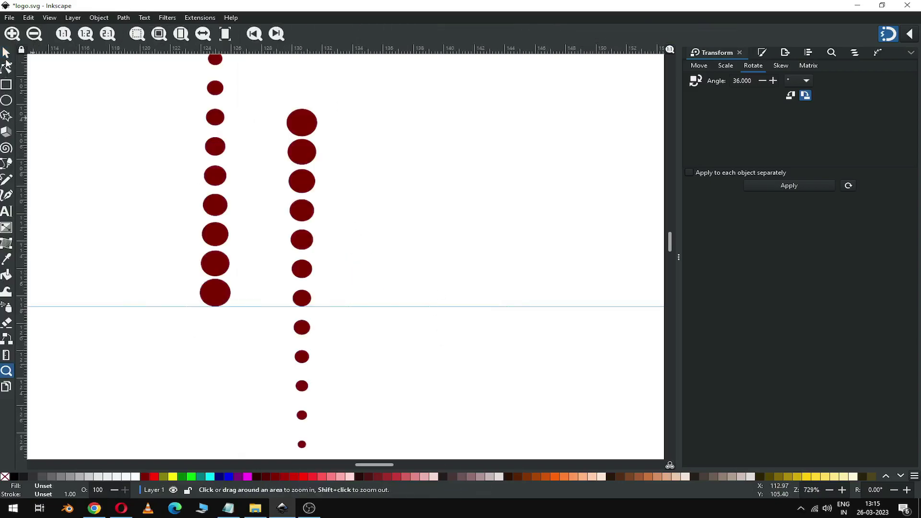
left_click(7, 52)
left_click_drag(304, 122, 216, 296)
left_click(307, 276)
Ungroup both columns of circles and unite all the circles into one path.
key("minus")
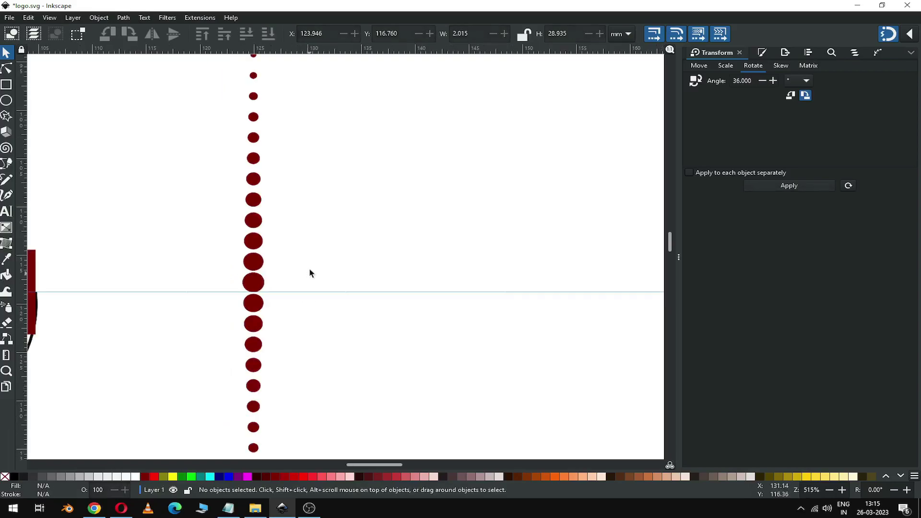
key("minus")
key("minus")
key("minus")
left_click_drag(379, 137, 289, 378)
left_click(126, 18)
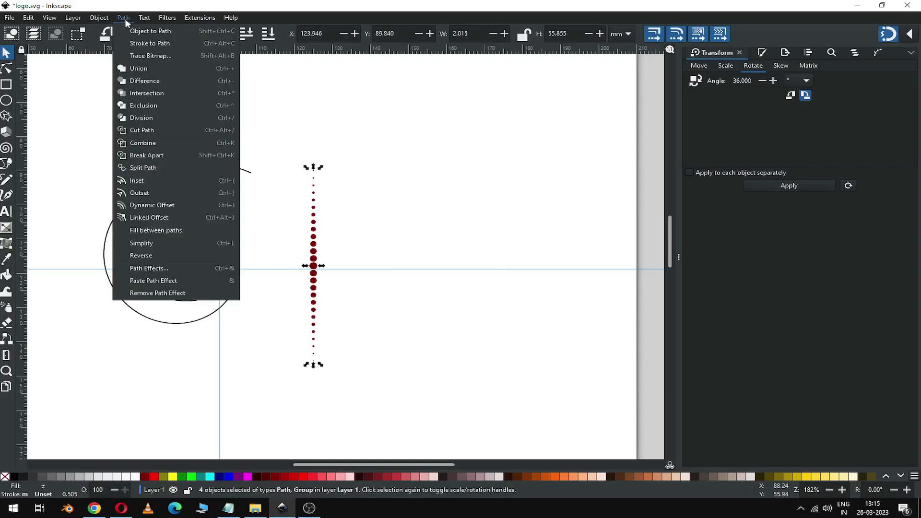
left_click(125, 18)
left_click(99, 17)
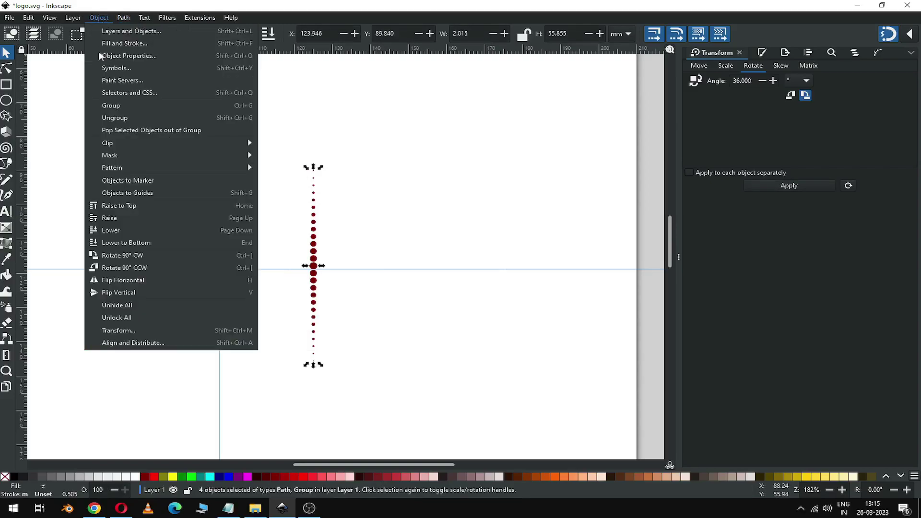
left_click(113, 119)
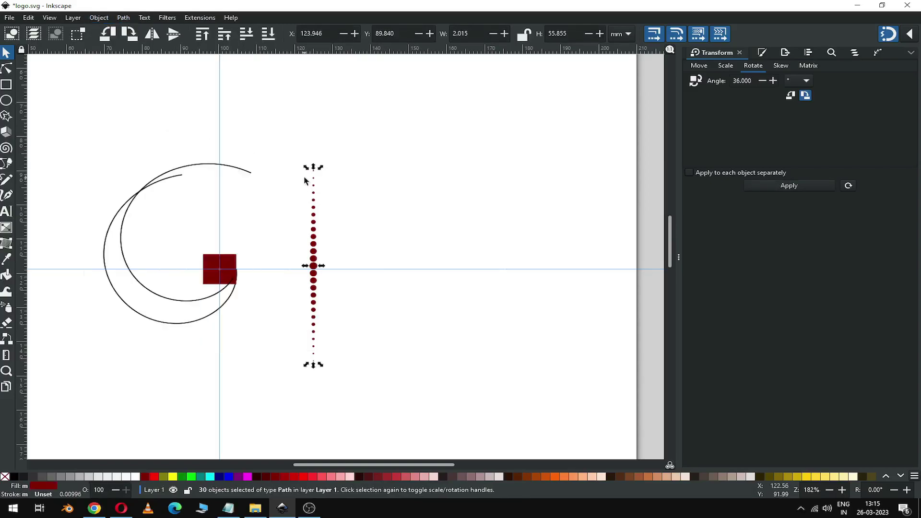
left_click(124, 18)
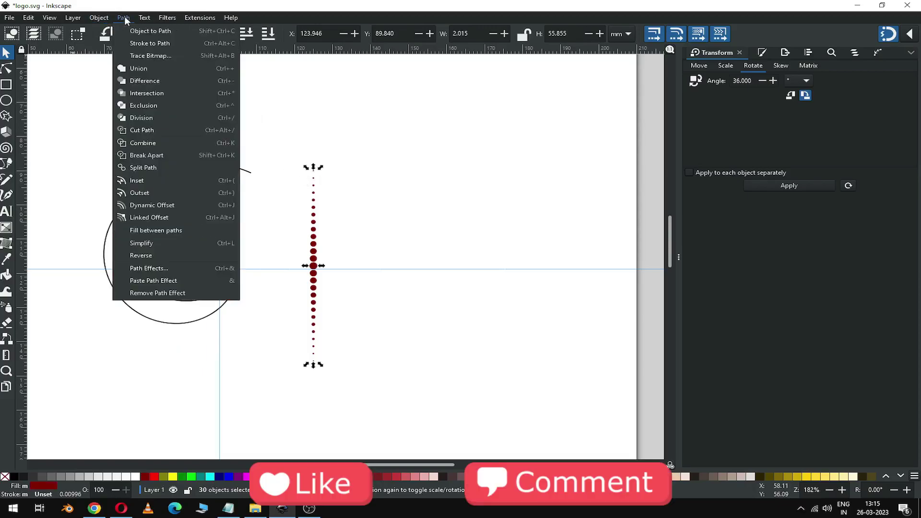
left_click(134, 68)
left_click(352, 249)
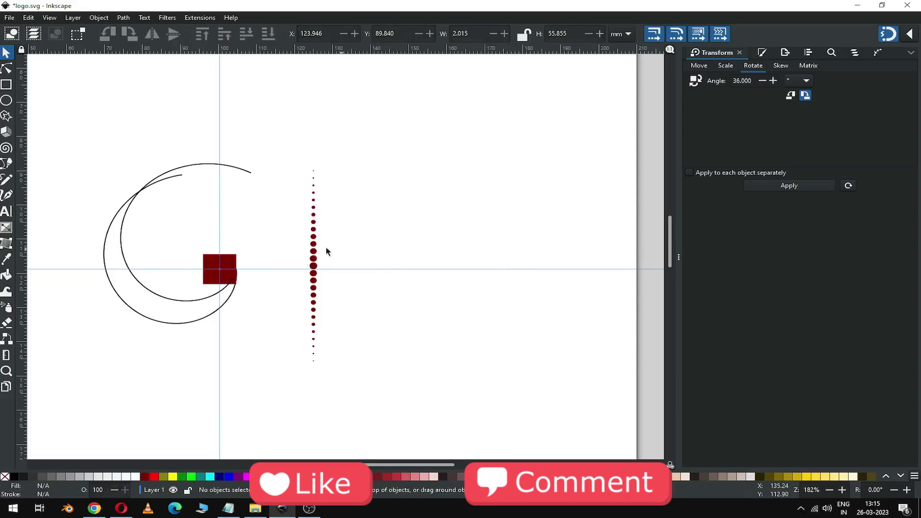
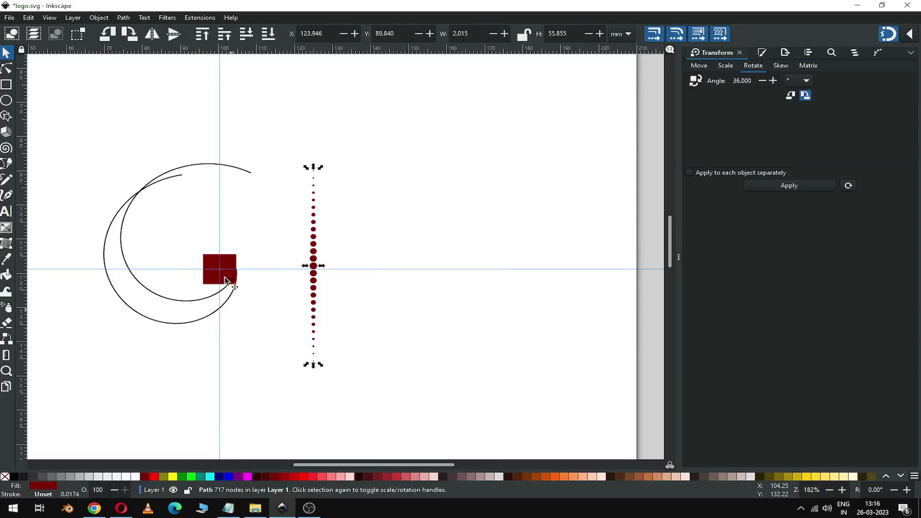
Recolor the central square olive.
left_click(229, 261)
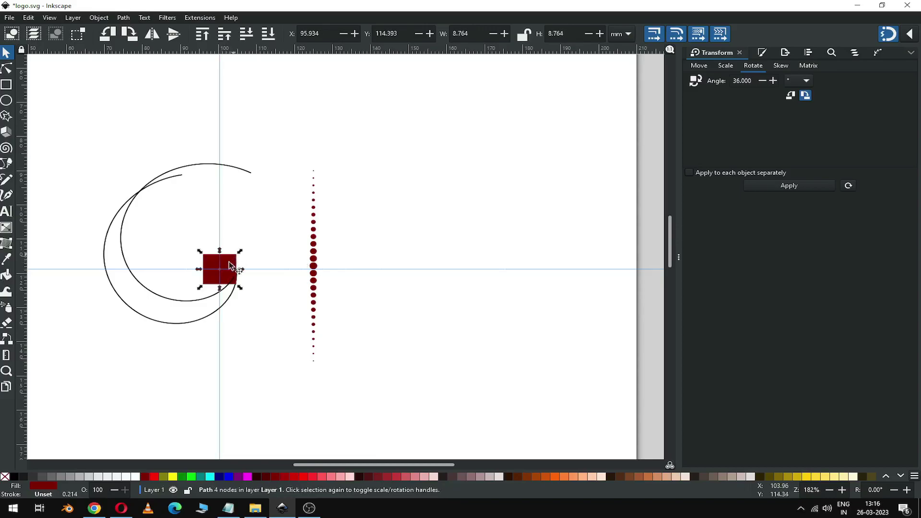
left_click(165, 476)
left_click(294, 329)
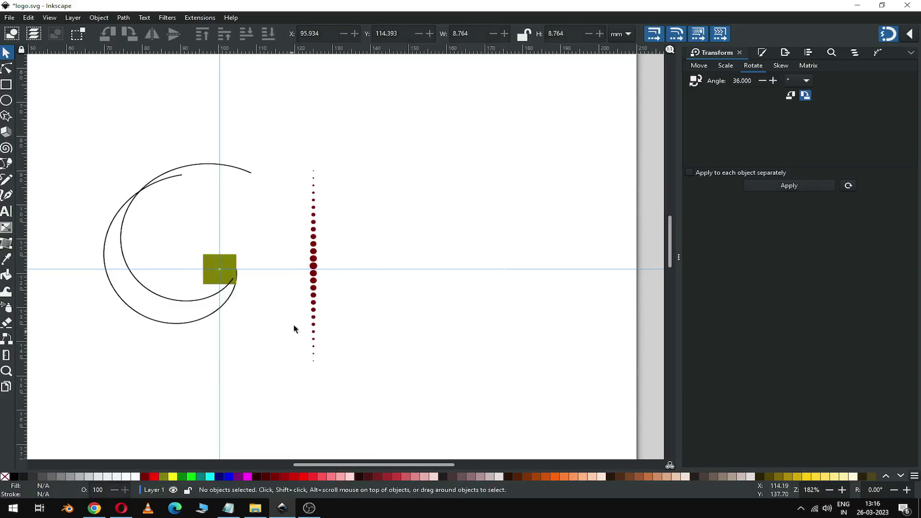
Apply the dotted column to the inner spiral with Pattern along Path, using a single vertical copy and Snake deformation.
left_click(316, 284)
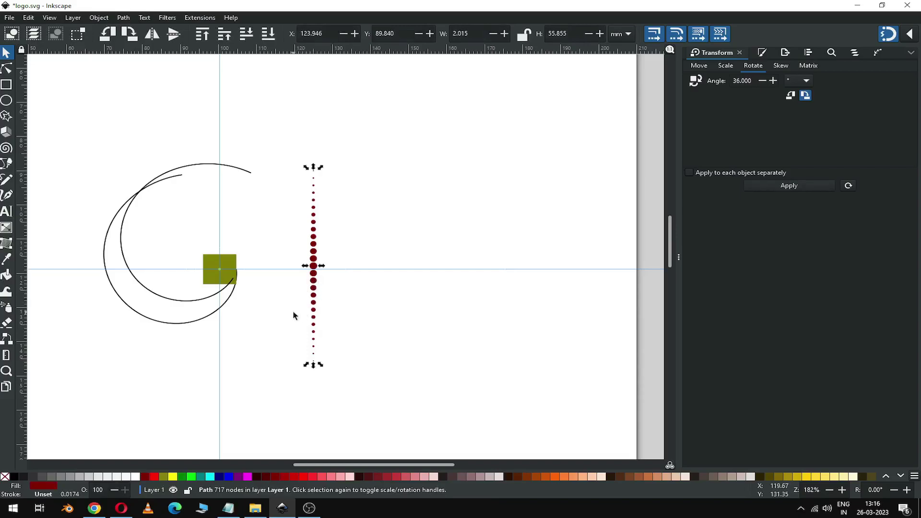
key("shift")
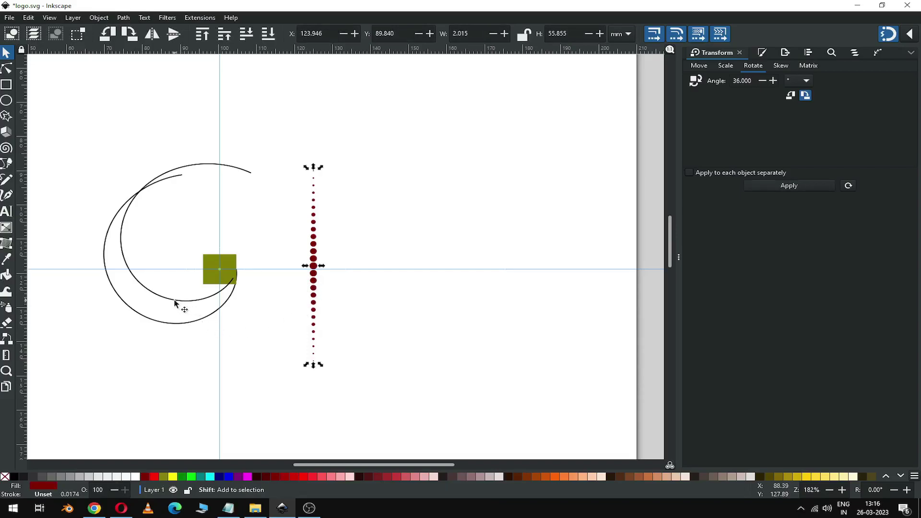
left_click(175, 303, "shift")
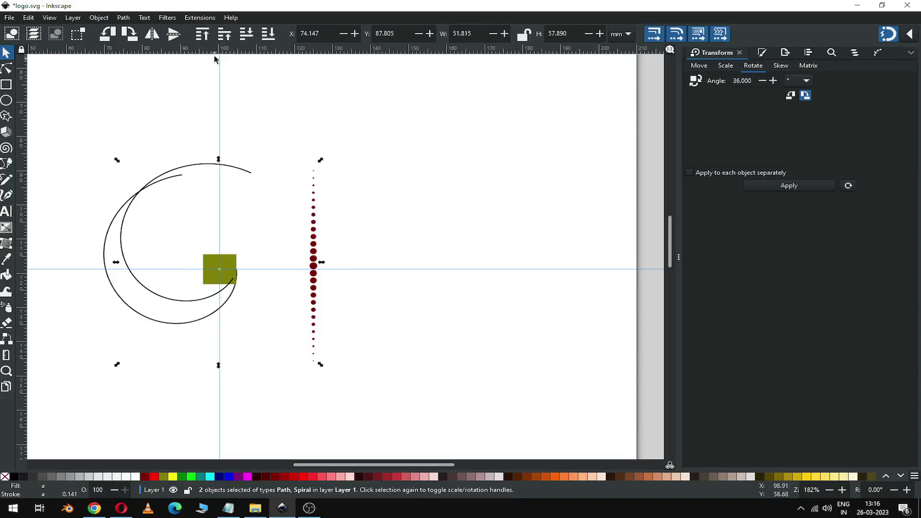
left_click(200, 18)
mouse_move(225, 119)
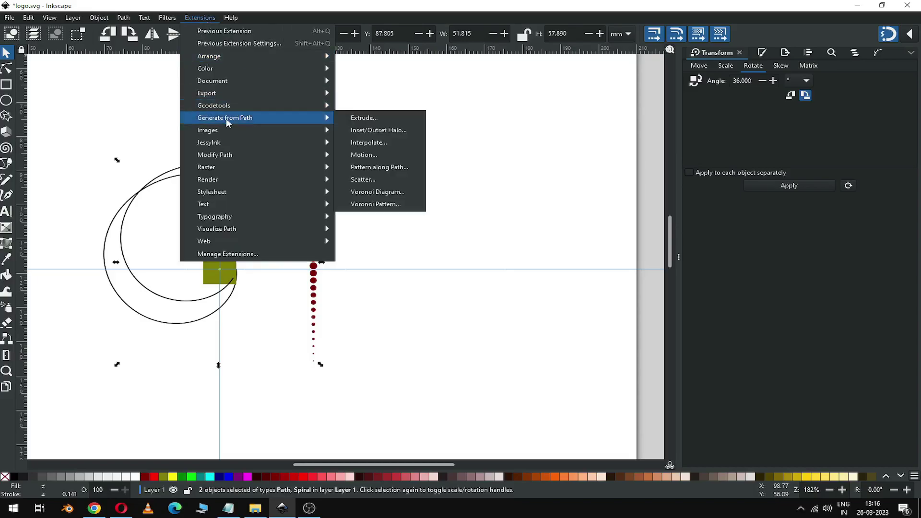
left_click(369, 167)
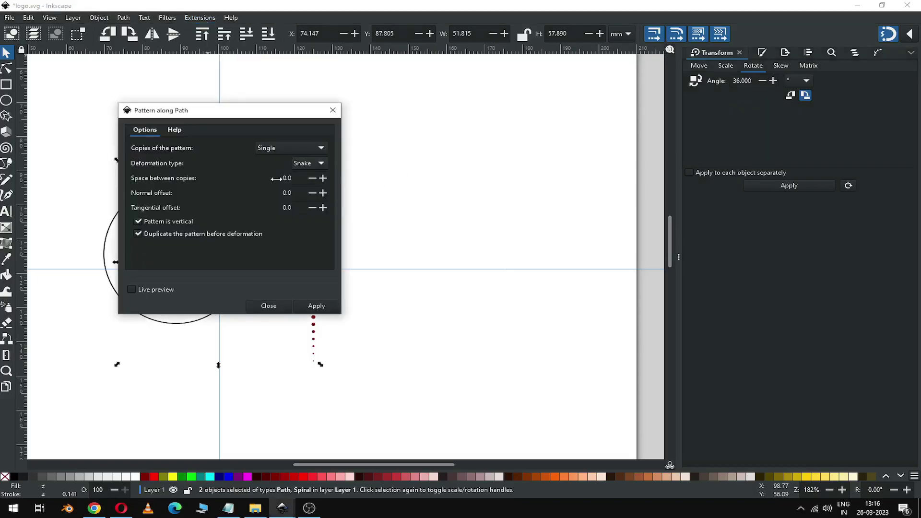
left_click_drag(249, 118, 557, 117)
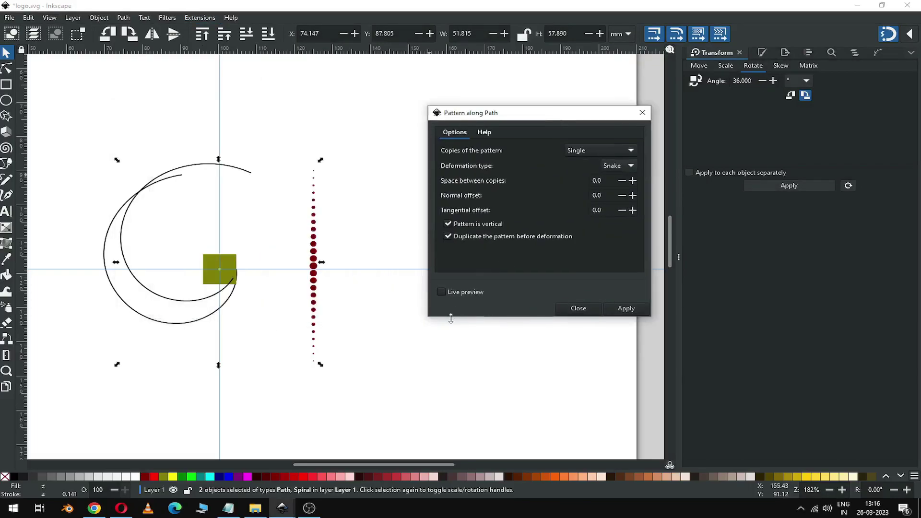
left_click(442, 292)
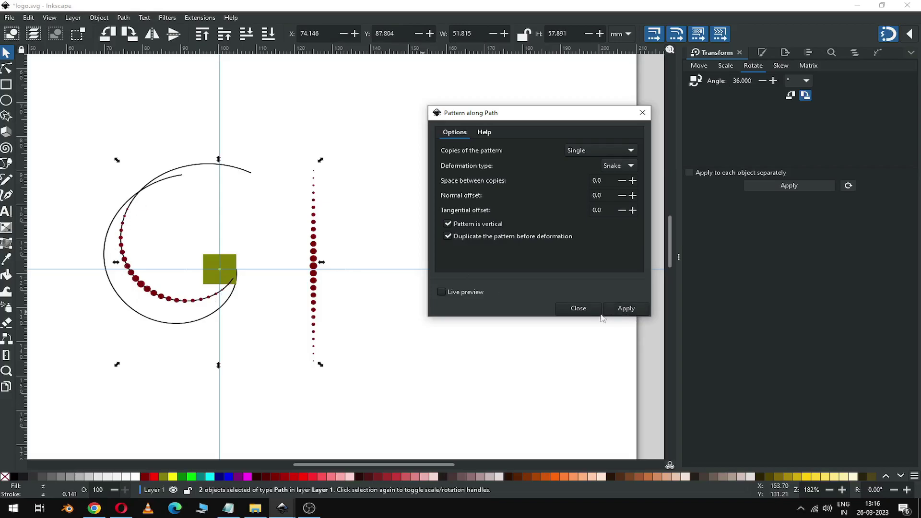
left_click(578, 309)
left_click(411, 327)
Move the straight dotted column farther to the right, away from the spirals.
key("z")
left_click_drag(79, 168, 352, 353)
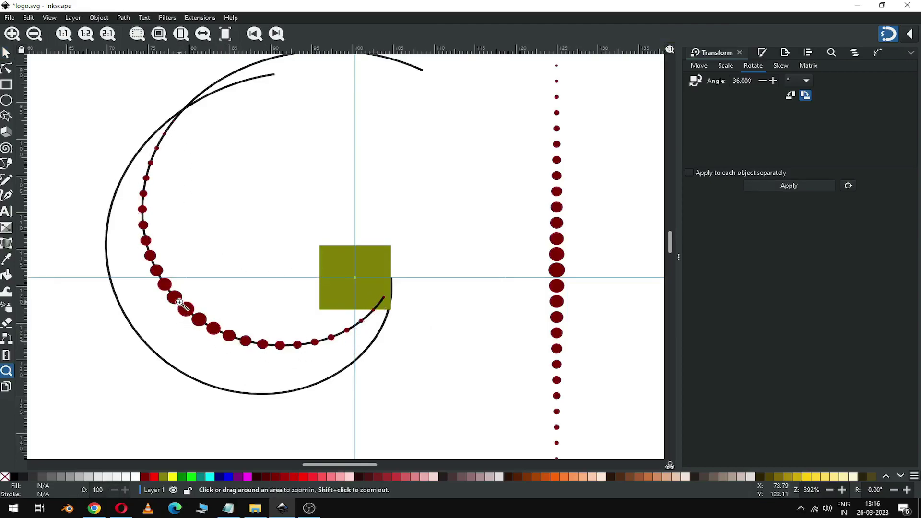
key("minus")
key("minus")
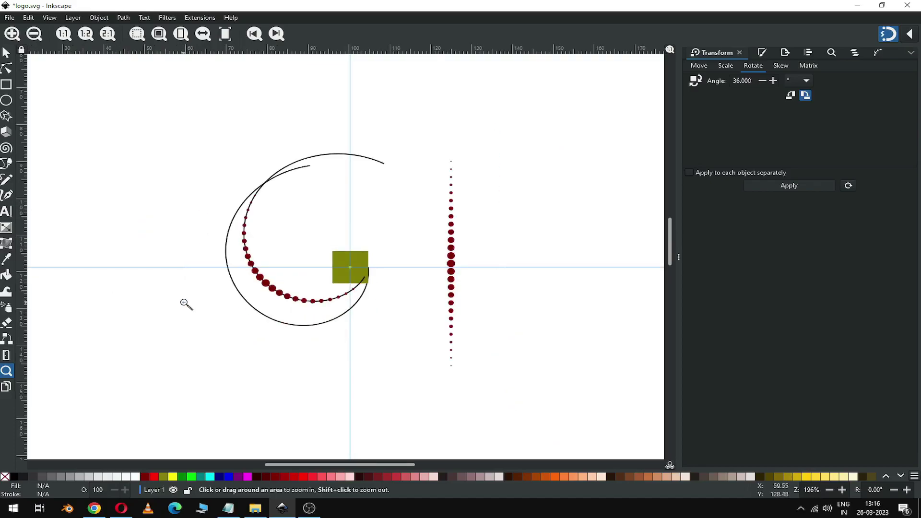
left_click(7, 55)
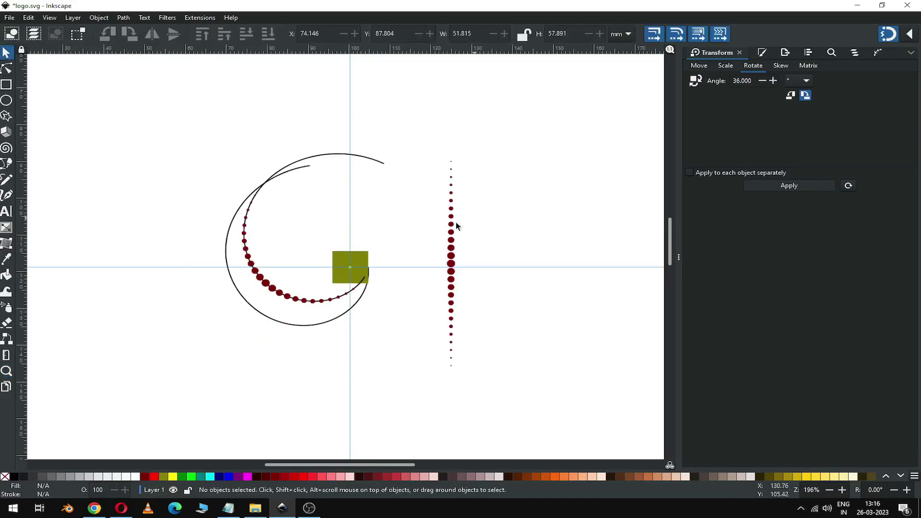
left_click(456, 264)
left_click_drag(454, 261, 573, 262)
Move the outer spiral to the left of the artwork and the inner spiral down to the lower left, off the dotted curve.
left_click(297, 328)
left_click_drag(317, 330, 121, 340)
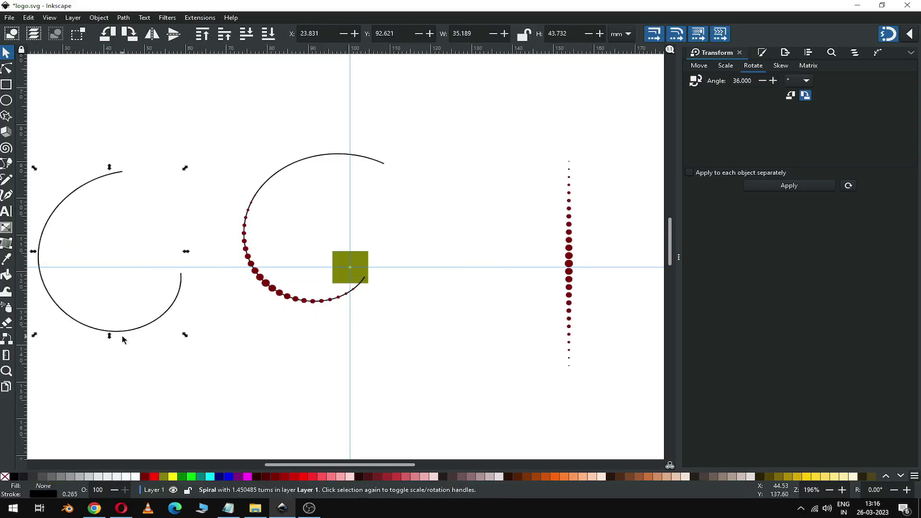
left_click(376, 164)
left_click_drag(376, 165, 221, 357)
key("z")
left_click_drag(224, 166, 476, 361)
left_click(6, 52)
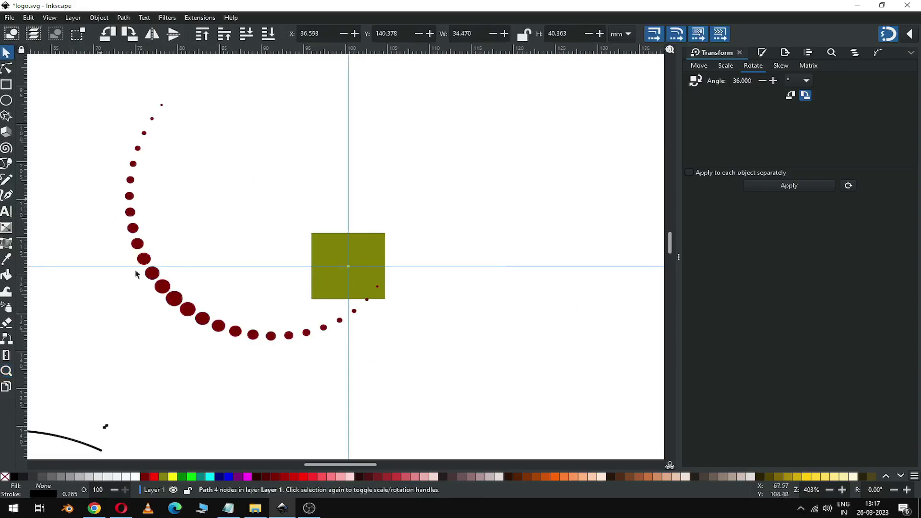
Move the dotted curve's rotation center to the guide intersection at the middle of the olive square.
left_click(183, 306)
left_click(184, 308)
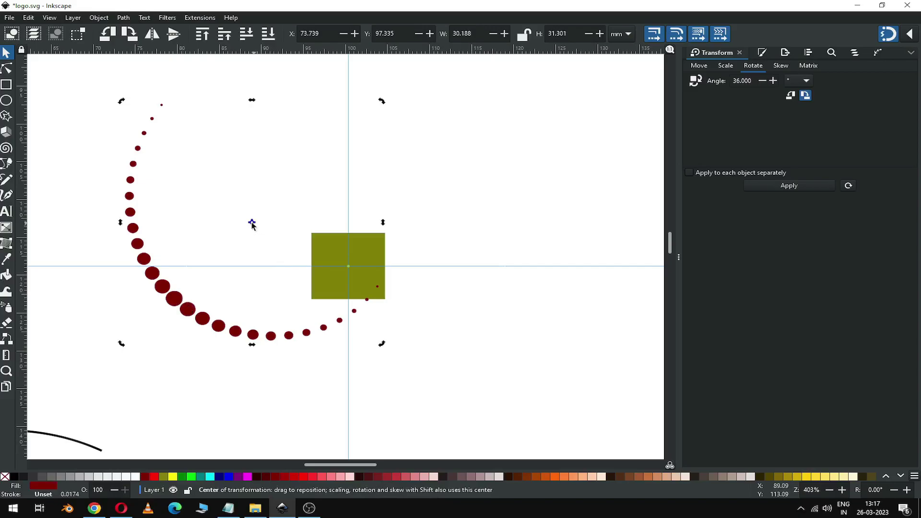
left_click_drag(252, 224, 350, 269)
scroll(355, 271, "down", 3, "ctrl")
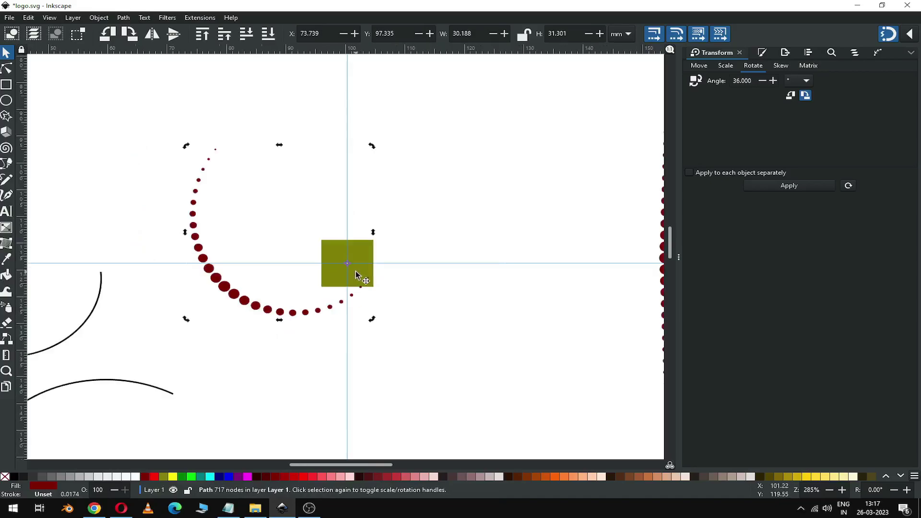
left_click(322, 287)
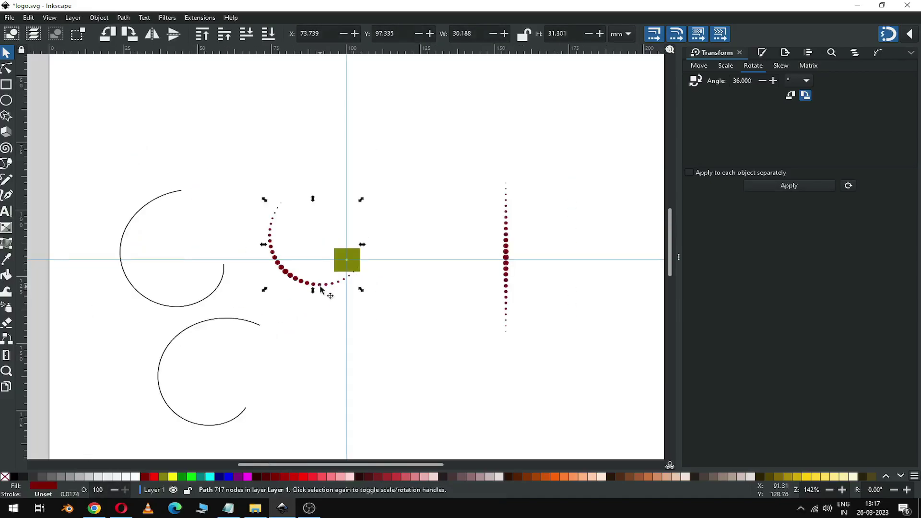
Rotate the dotted curve 18° clockwise about the square's center, and add a duplicate rotated a further 18°.
triple_click(743, 81)
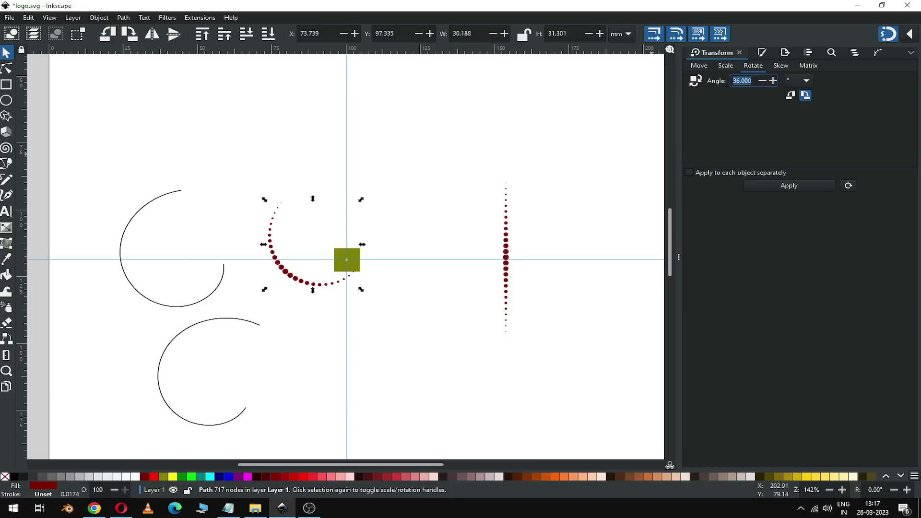
type("18")
key("Return")
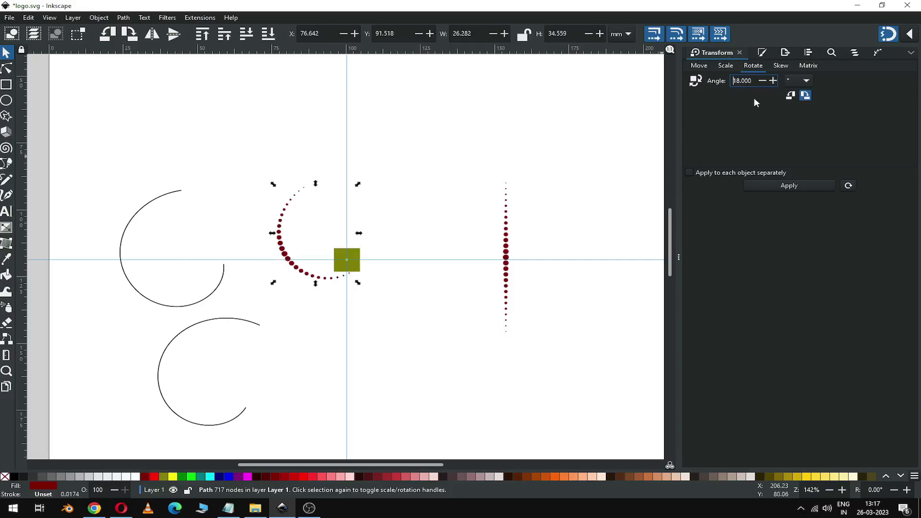
right_click(281, 244)
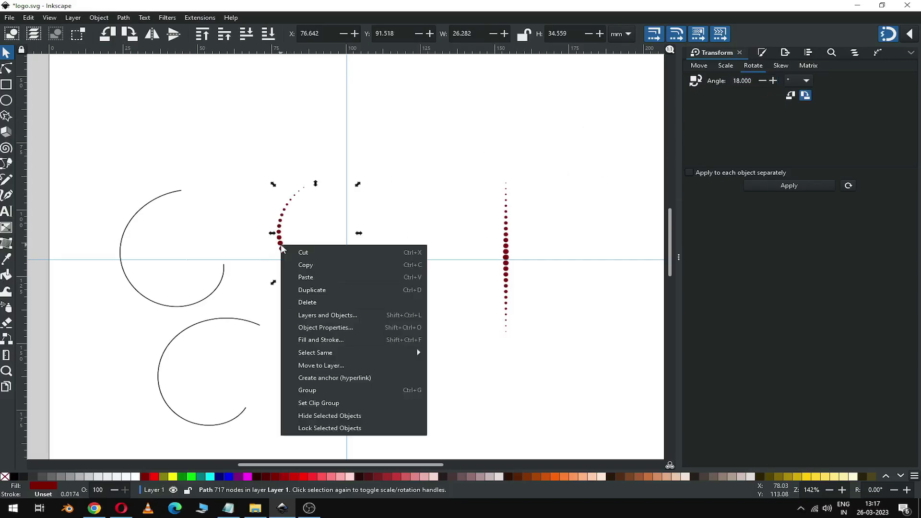
left_click(310, 291)
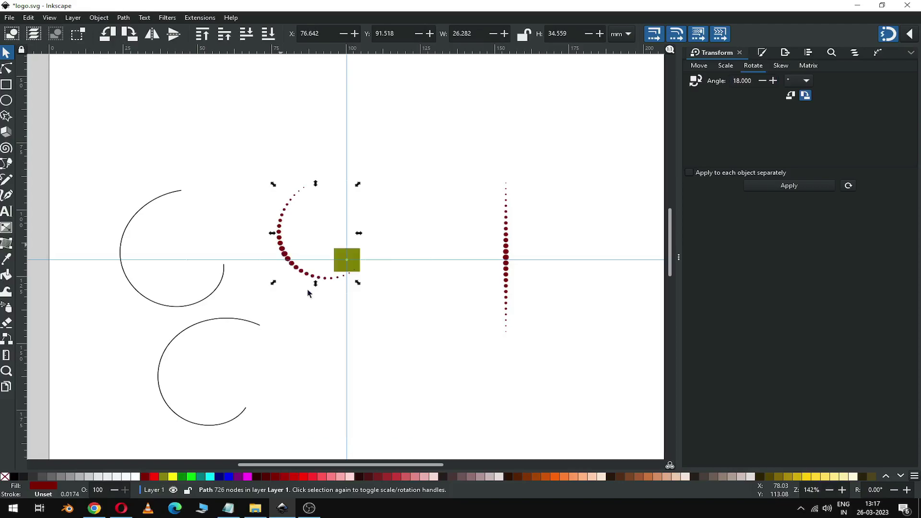
left_click(804, 189)
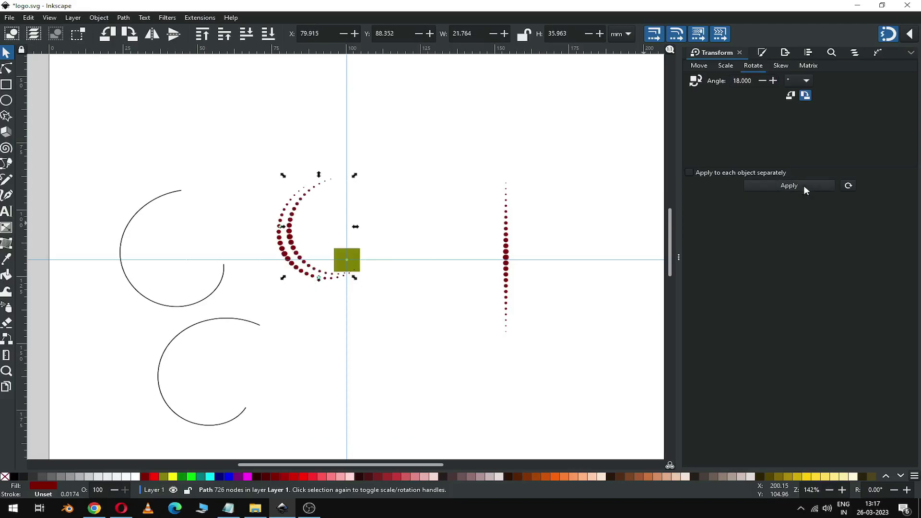
Keep duplicating the newest dotted curve and rotating each copy 18° clockwise until 20 curves complete the full circle.
right_click(294, 211)
left_click(324, 253)
left_click(793, 186)
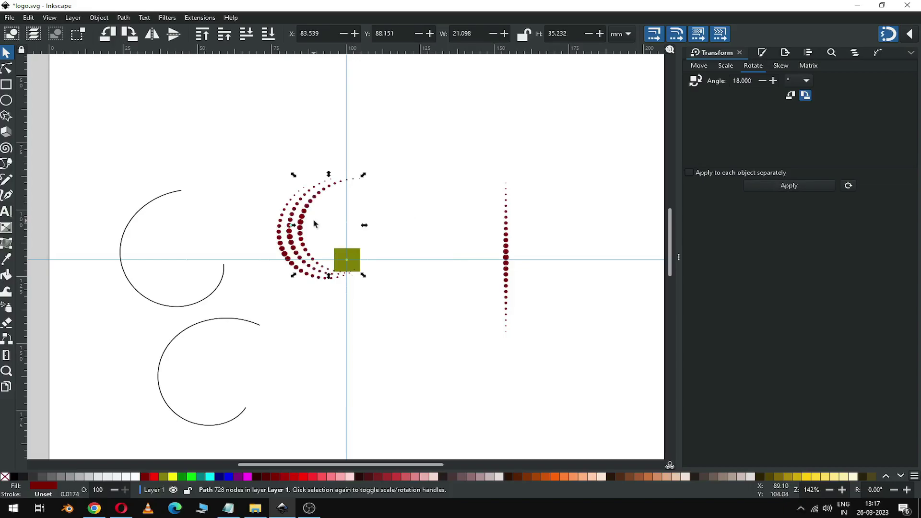
left_click(798, 186)
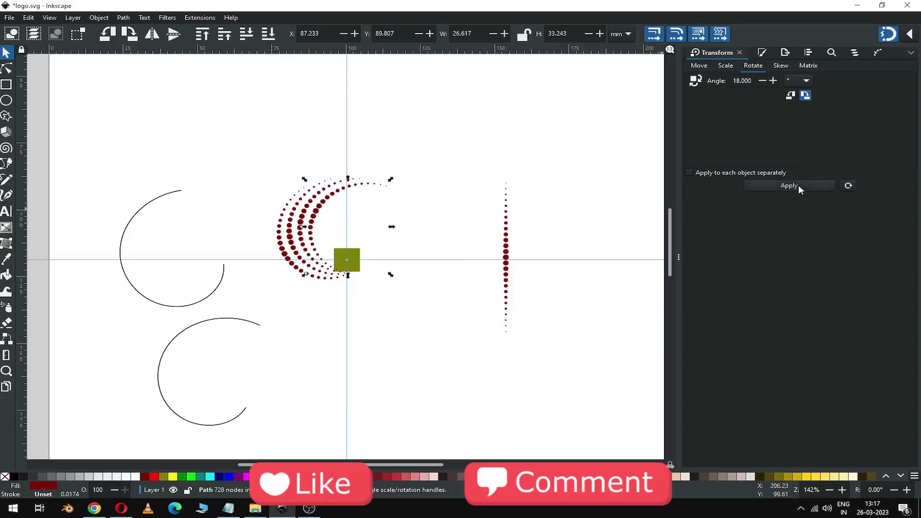
left_click(798, 185)
left_click(798, 186)
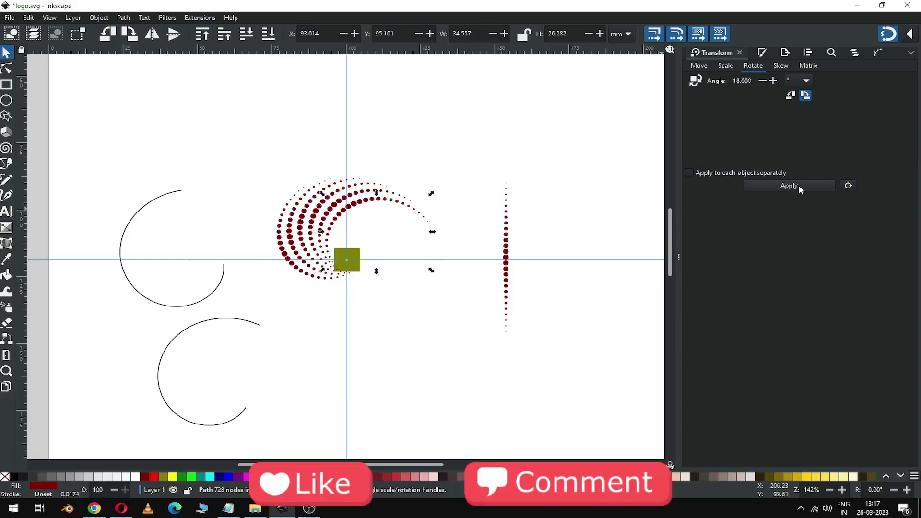
left_click(797, 185)
left_click(798, 186)
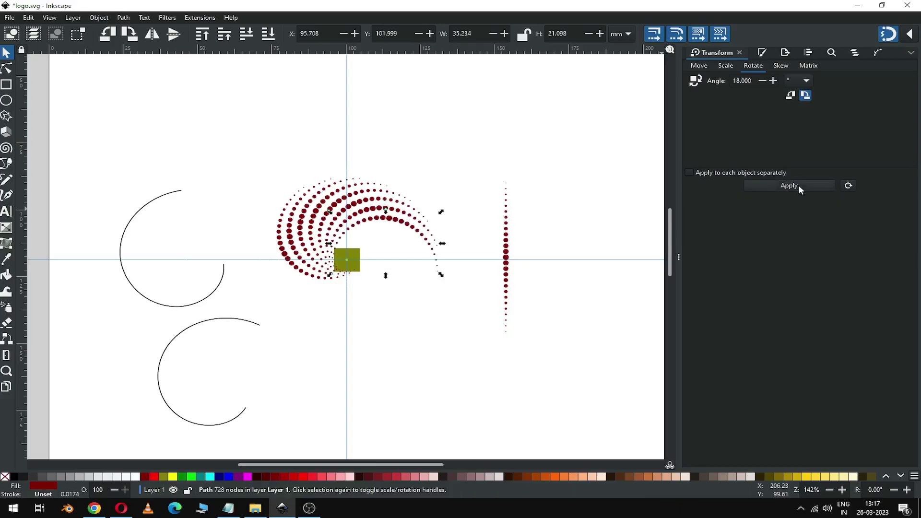
left_click(798, 185)
left_click(798, 185)
left_click(797, 185)
left_click(798, 185)
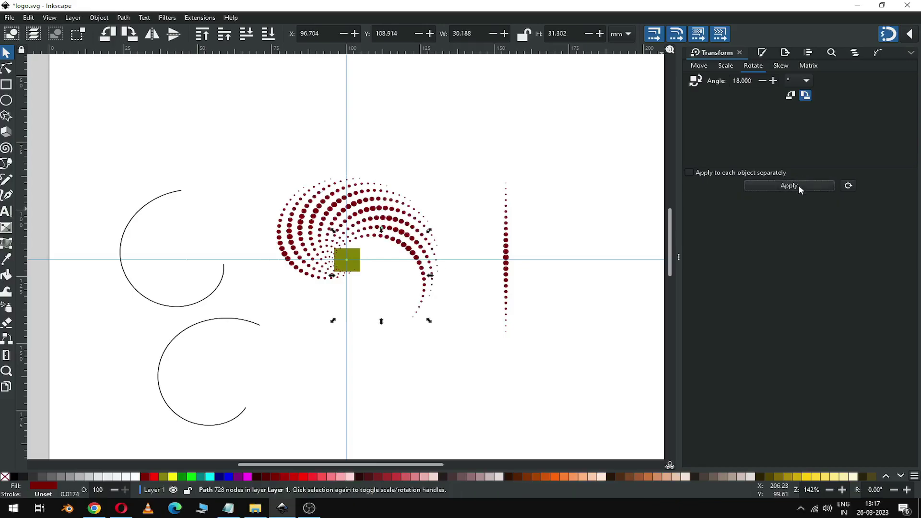
left_click(798, 185)
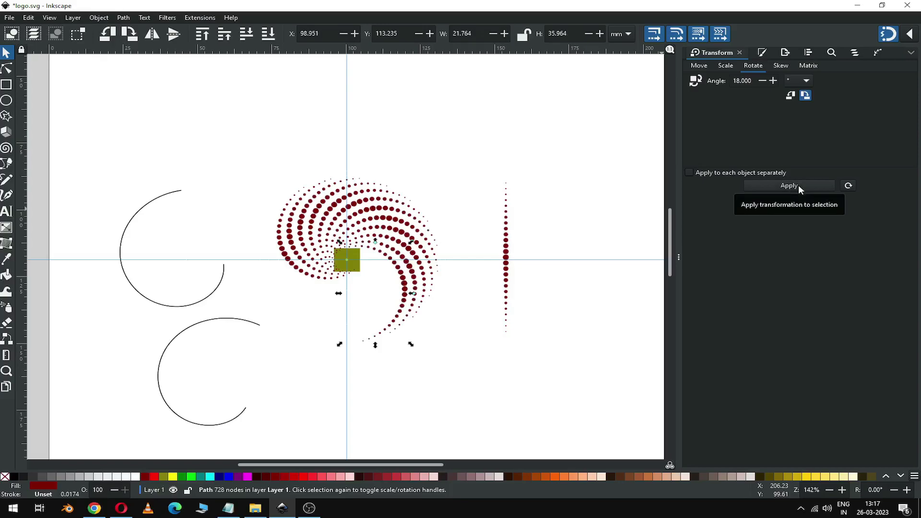
left_click(798, 188)
left_click(798, 185)
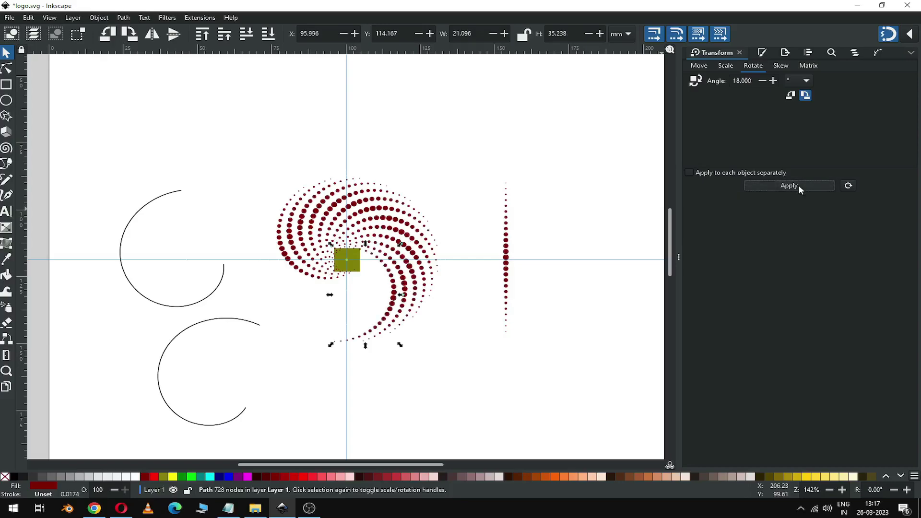
left_click(797, 185)
left_click(797, 185)
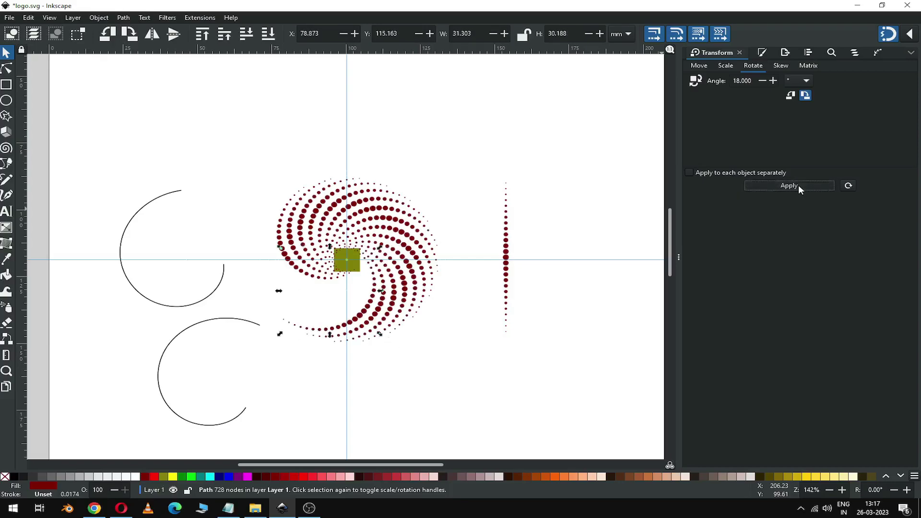
left_click(798, 185)
left_click(798, 185)
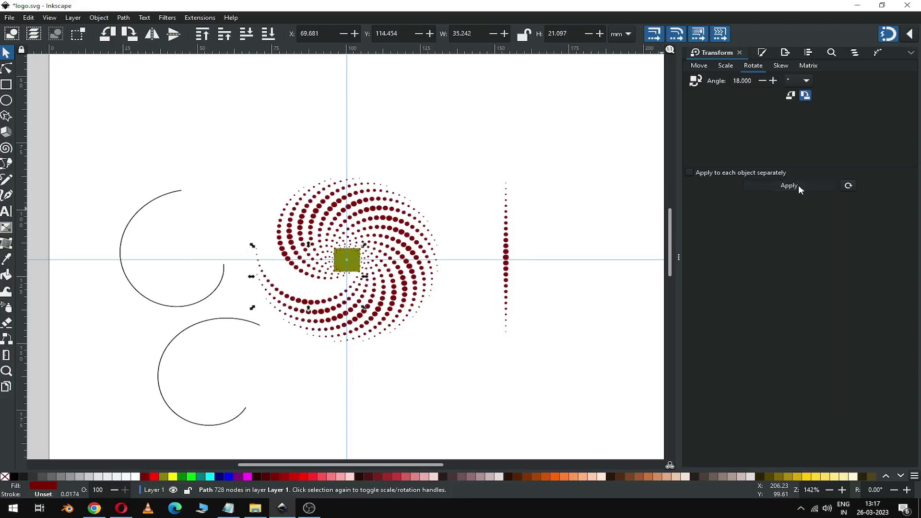
left_click(798, 185)
left_click(797, 185)
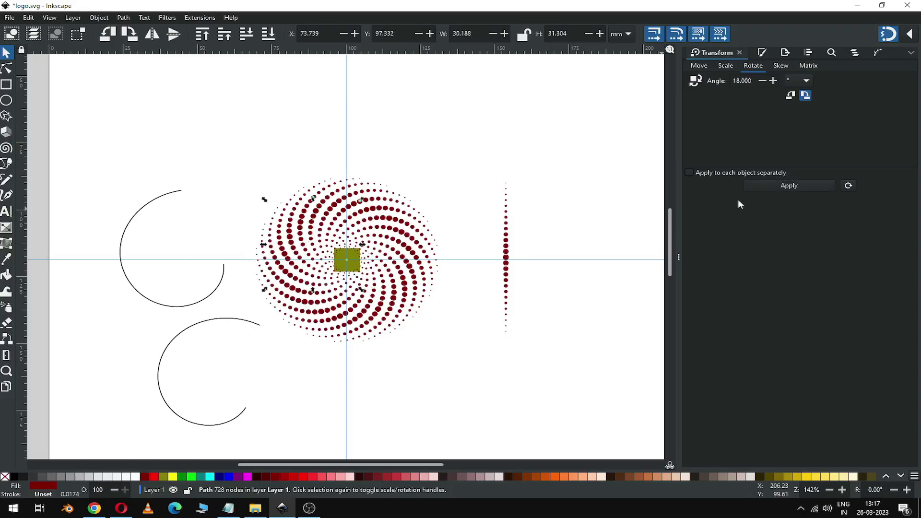
left_click(461, 352)
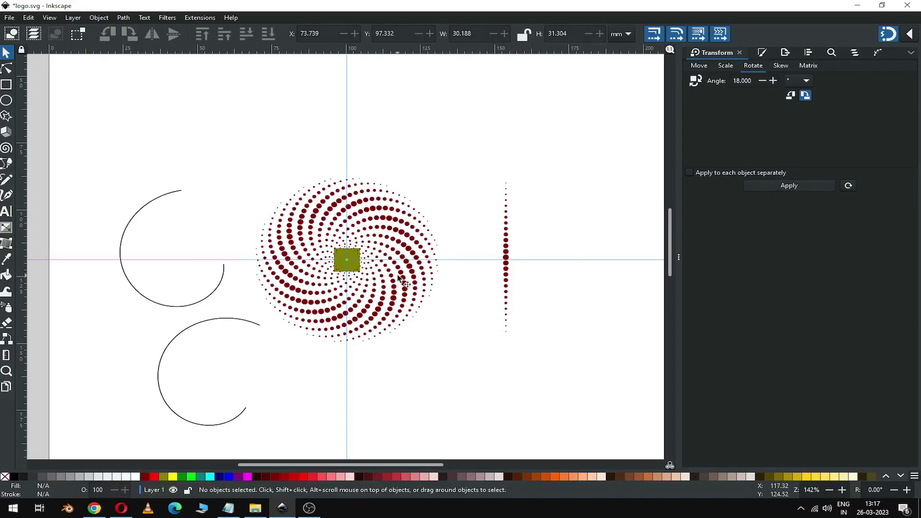
Move the olive square out of the center to the empty area at the upper right of the dotted spiral.
key("z")
left_click_drag(196, 164, 505, 367)
left_click(7, 54)
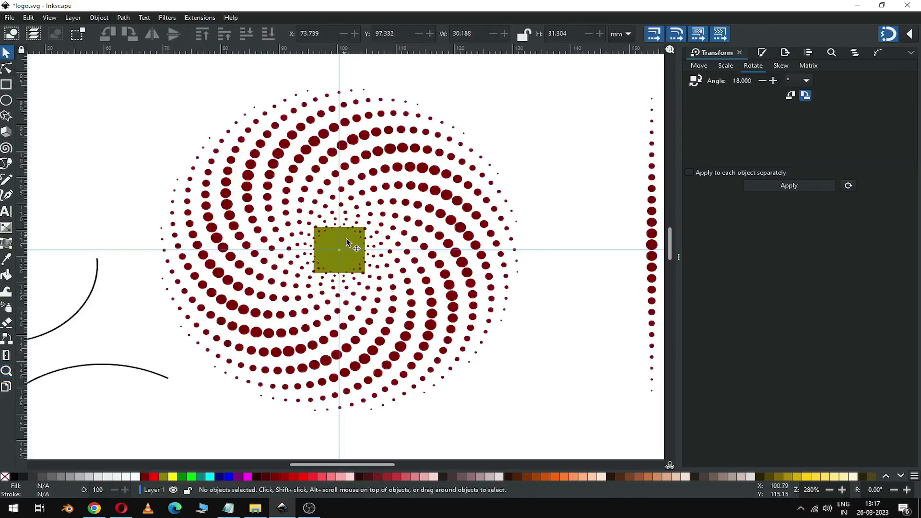
left_click(353, 261)
left_click_drag(360, 251, 566, 132)
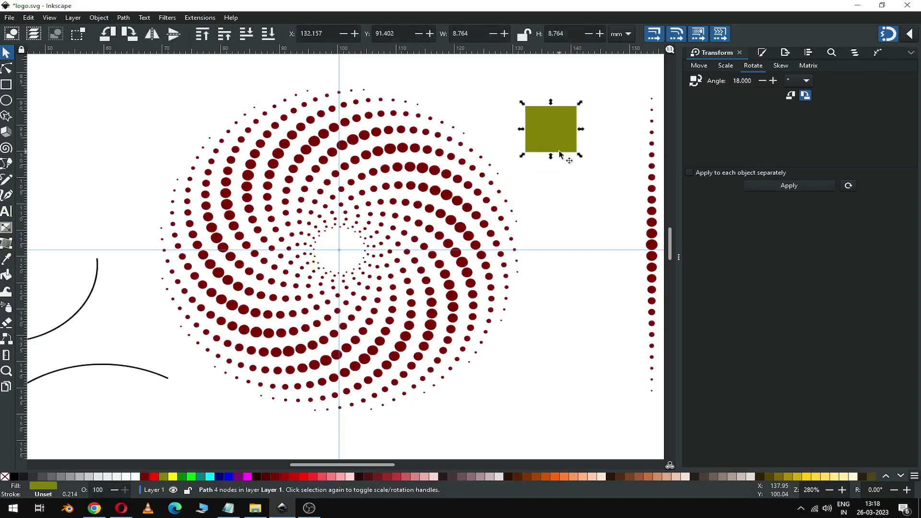
Delete the two plain spiral lines, the straight dotted column and the olive square, keeping only the dotted spiral artwork.
key("minus")
key("minus")
key("minus")
key("minus")
left_click_drag(200, 177, 299, 355)
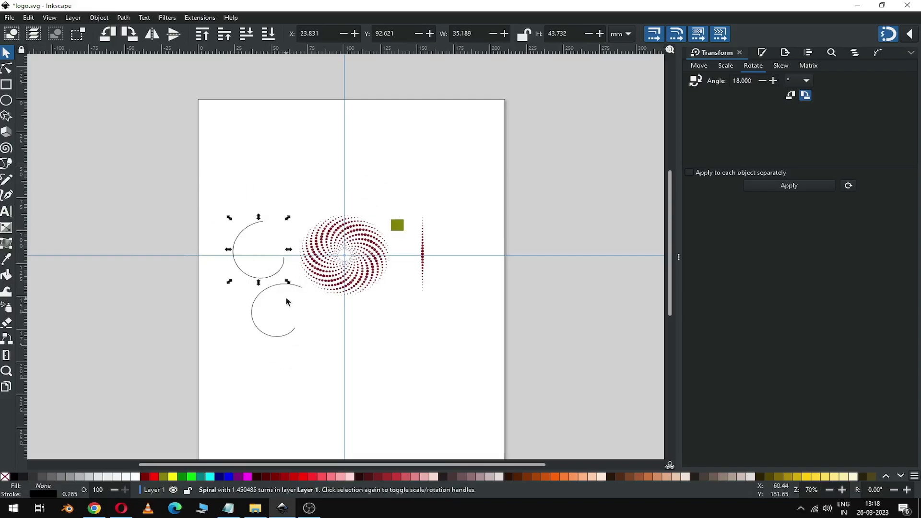
key("Delete")
left_click(295, 289)
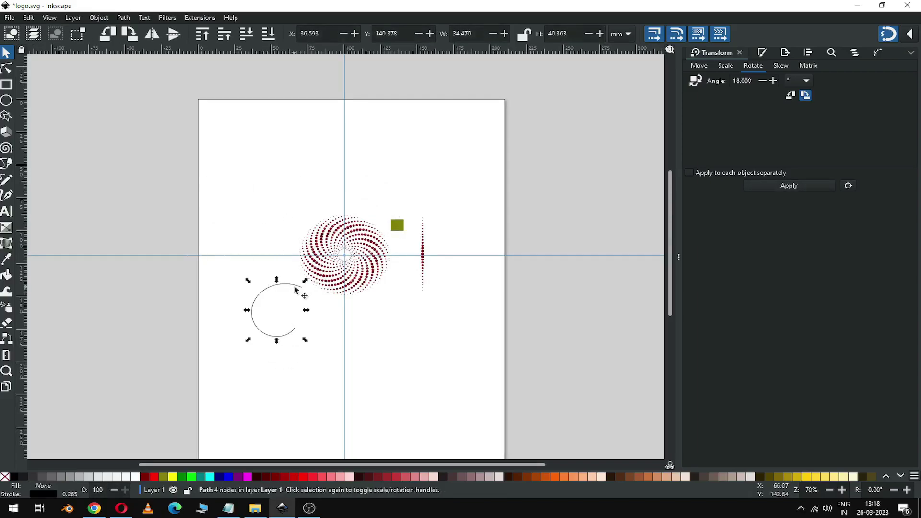
key("Delete")
left_click(422, 251)
key("Delete")
left_click(401, 226)
key("Delete")
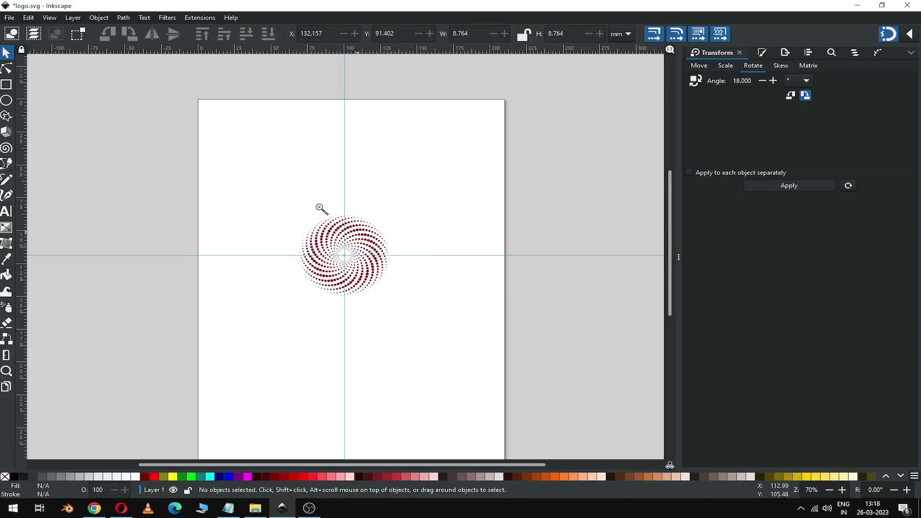
Move all 20 dotted curves together horizontally to the right of the vertical guide and duplicate them in place.
key("z")
left_click_drag(413, 283, 474, 357)
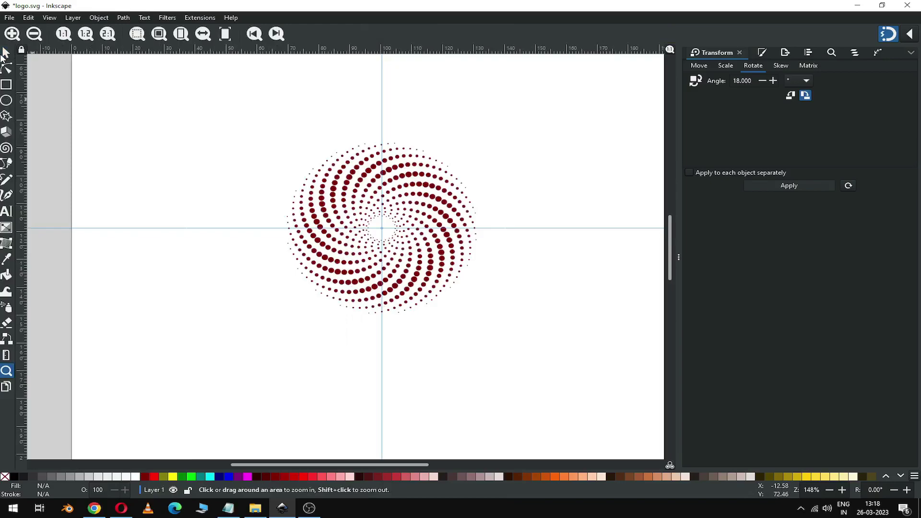
left_click(7, 52)
left_click_drag(233, 119, 536, 356)
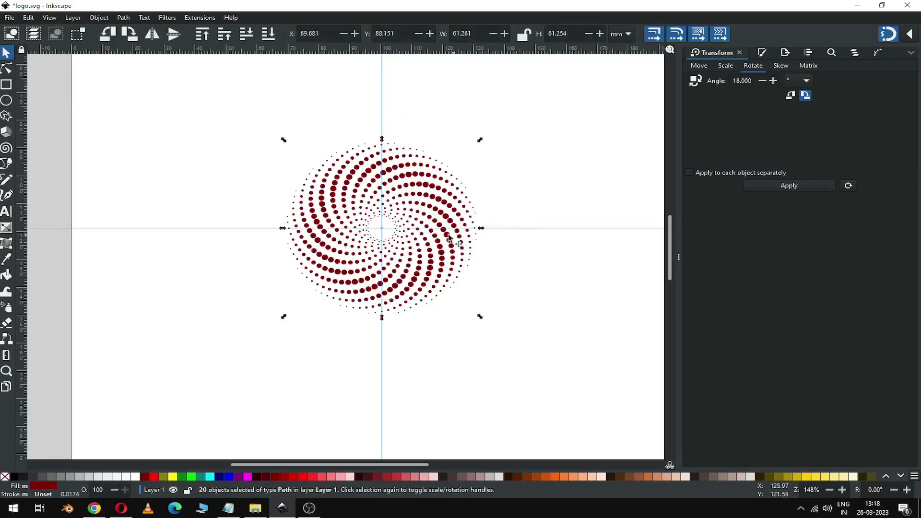
left_click_drag(440, 256, 545, 257)
right_click(545, 257)
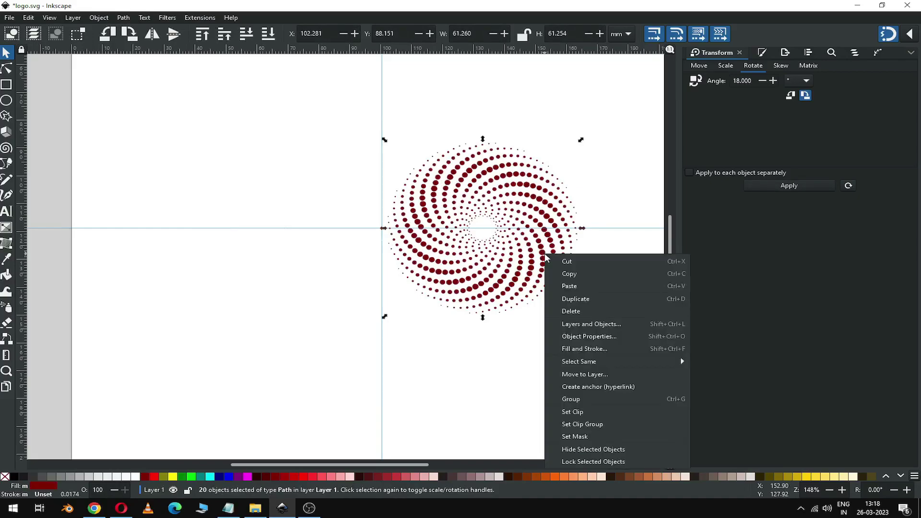
left_click(564, 298)
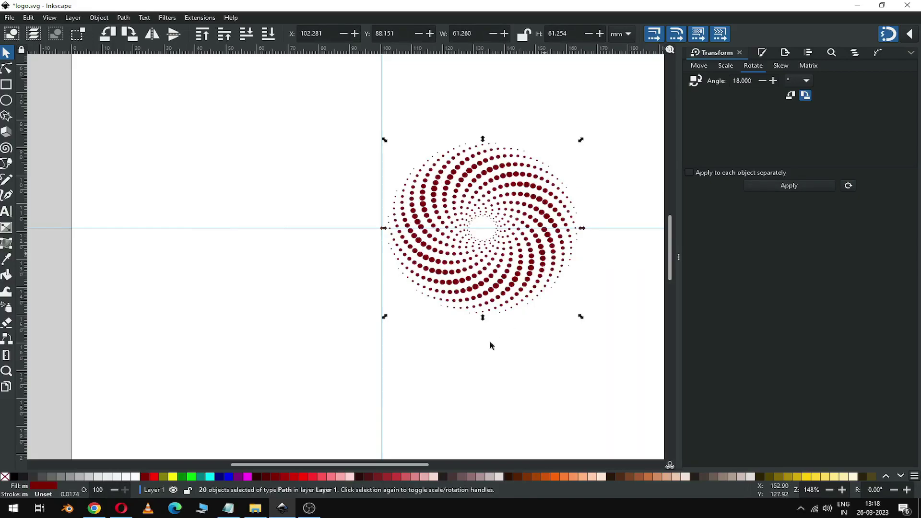
Duplicate a single dotted curve from the lower right of the spiral and move the copy horizontally to the left of the vertical guide.
left_click(532, 225)
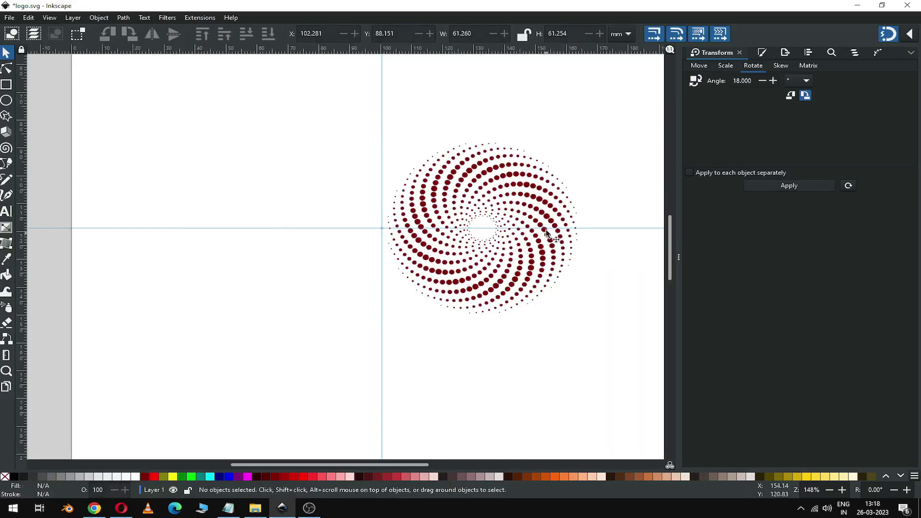
left_click(537, 223)
left_click(536, 224)
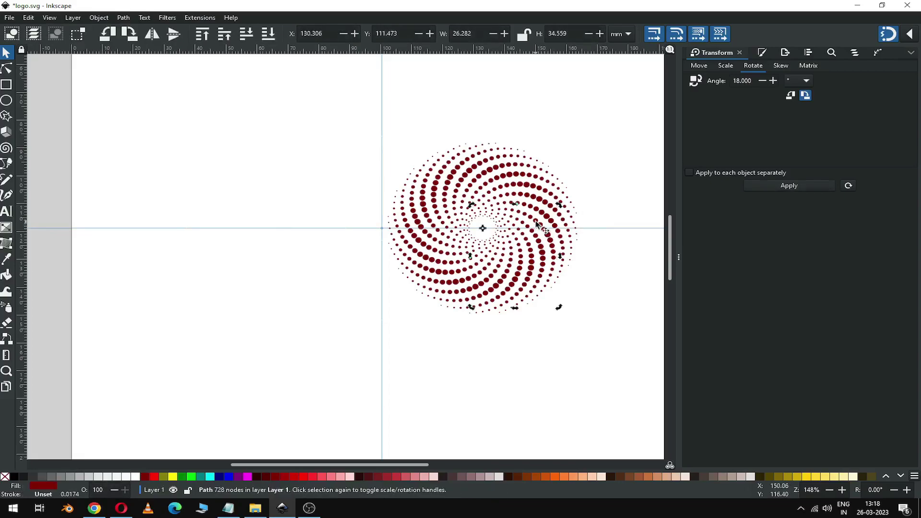
right_click(536, 224)
left_click(566, 263)
left_click_drag(523, 227, 311, 229)
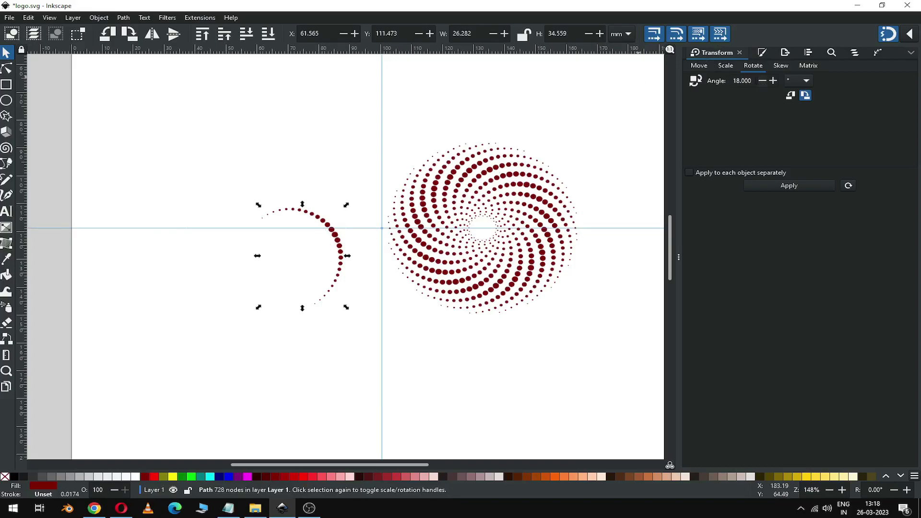
Try duplicating the separate dotted curve and rotating the copy 9° clockwise about its rotation center.
triple_click(742, 80)
type("9")
left_click(337, 239)
right_click(337, 238)
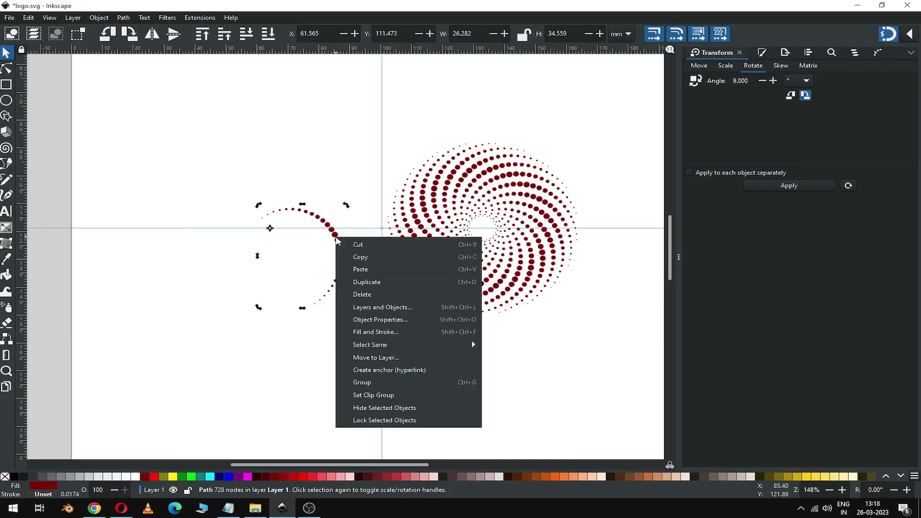
left_click(365, 282)
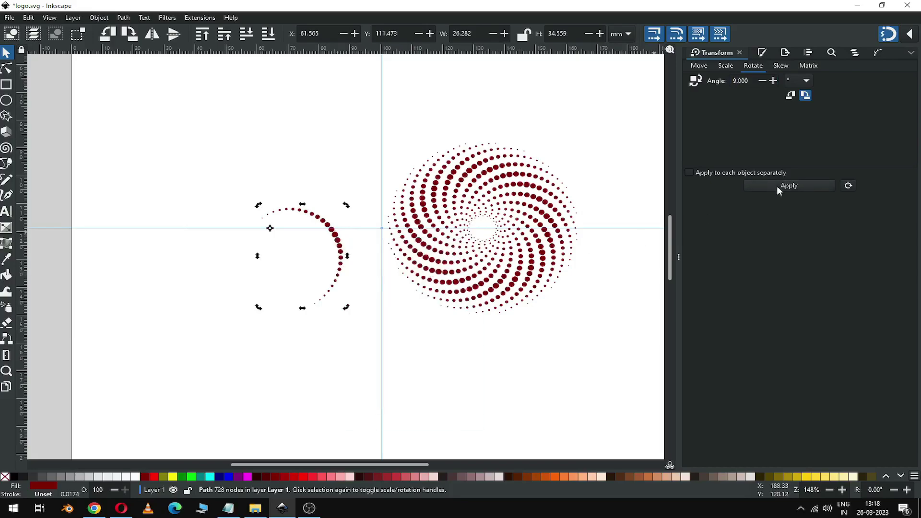
left_click(776, 186)
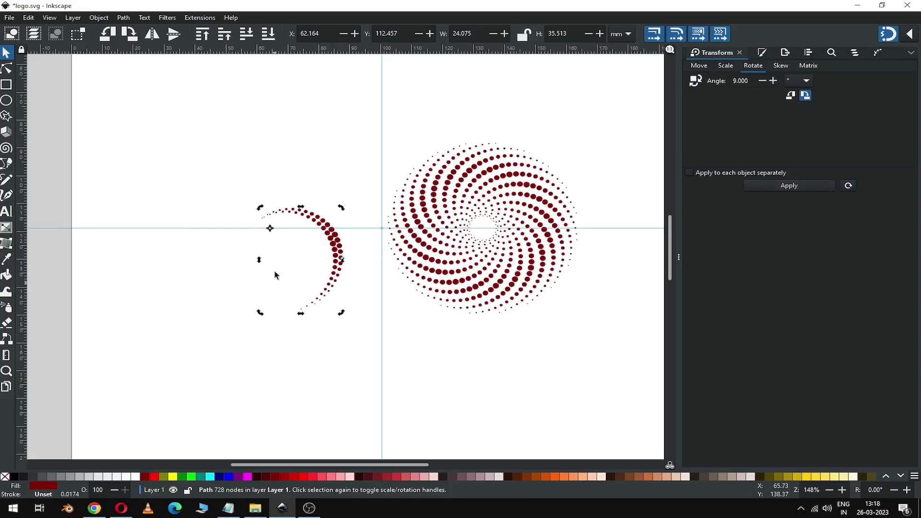
left_click(286, 311)
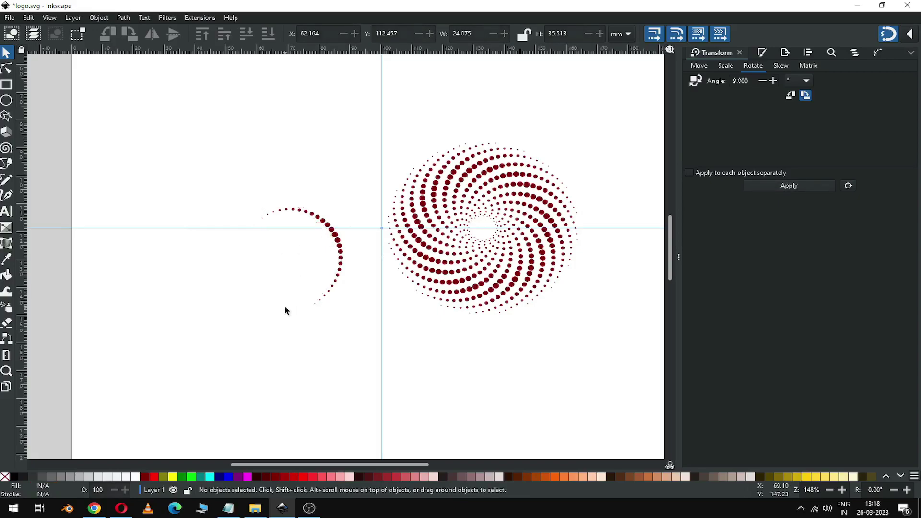
Duplicate the separate dotted curve and rotate the copy 10° clockwise about its rotation center.
left_click(329, 292)
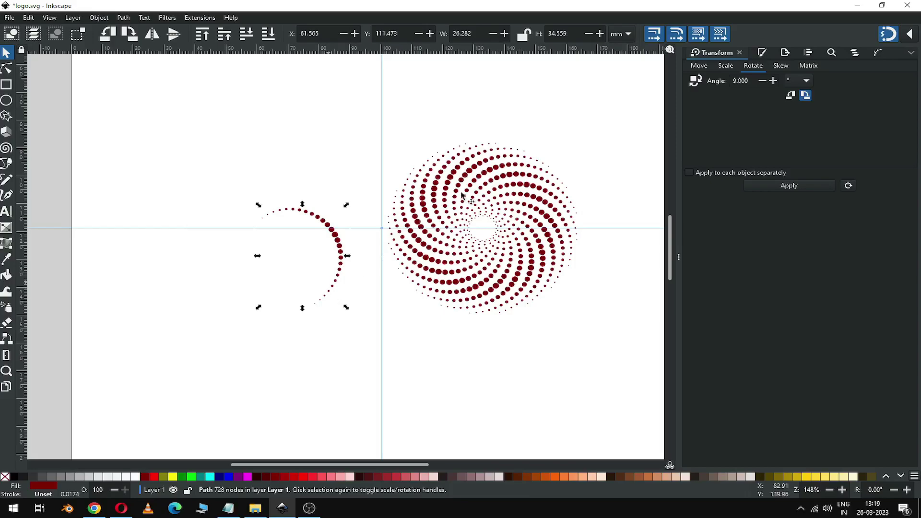
left_click(755, 84)
type("1")
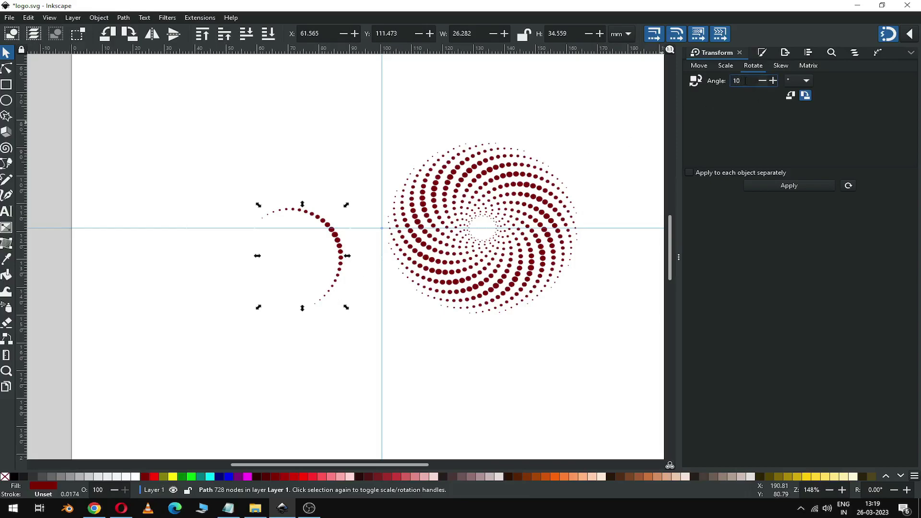
left_click(337, 242)
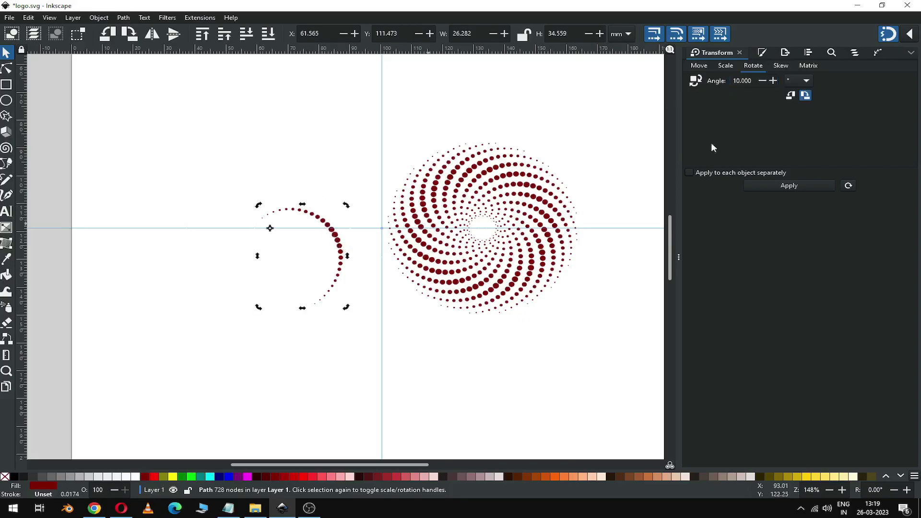
right_click(335, 237)
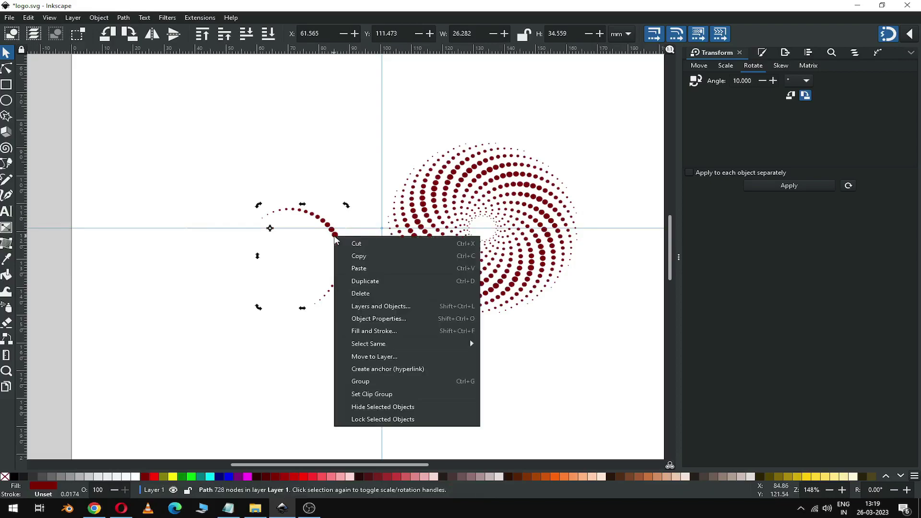
left_click(368, 286)
left_click(802, 189)
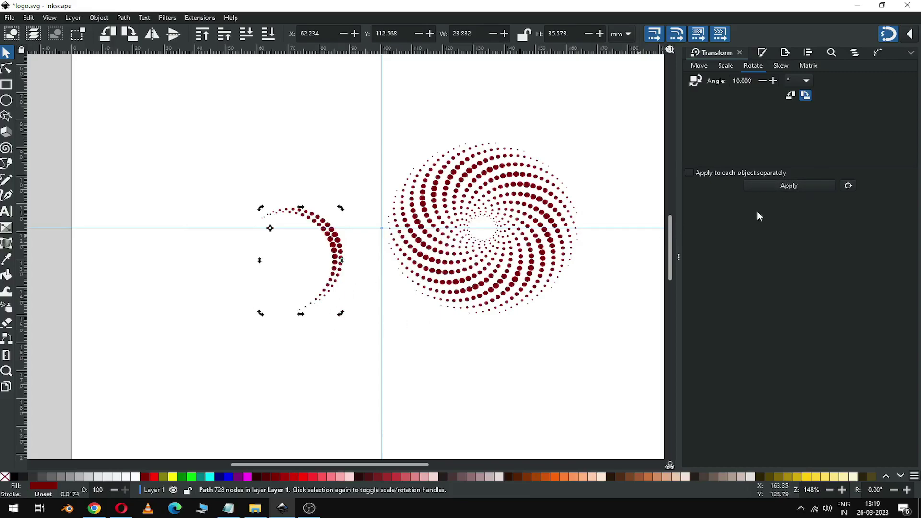
Repeatedly duplicate the newest dotted curve and rotate each copy 10° clockwise until the copies reach three quarters of the way around the center.
left_click(788, 188)
left_click(788, 188)
left_click(787, 188)
left_click(788, 188)
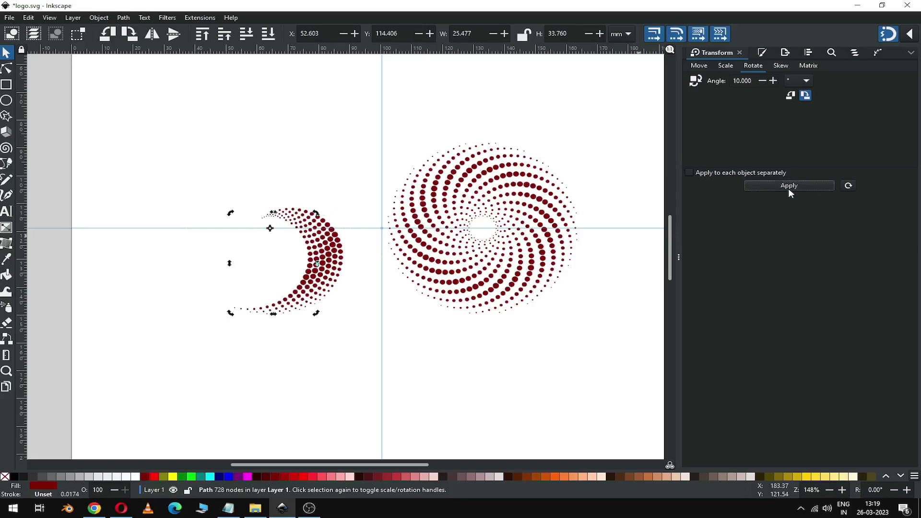
left_click(787, 188)
left_click(789, 185)
left_click(789, 185)
left_click(789, 186)
left_click(789, 188)
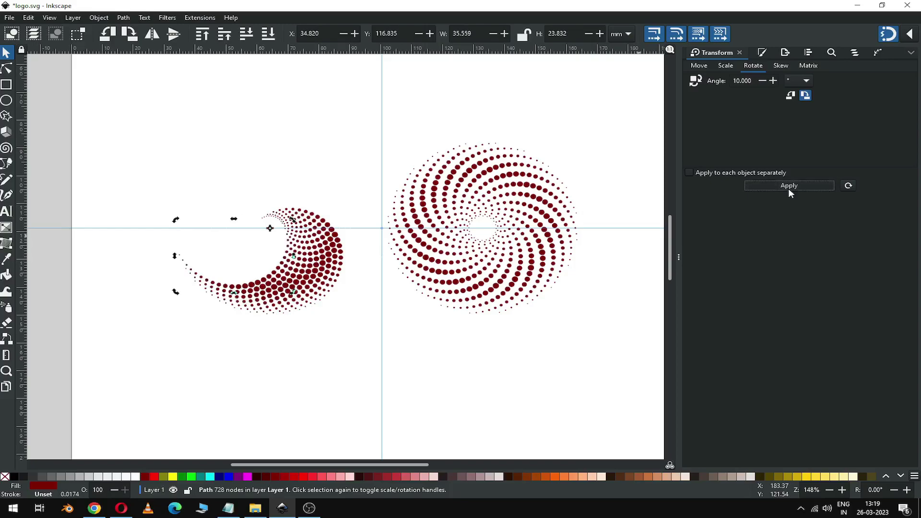
left_click(789, 188)
left_click(789, 189)
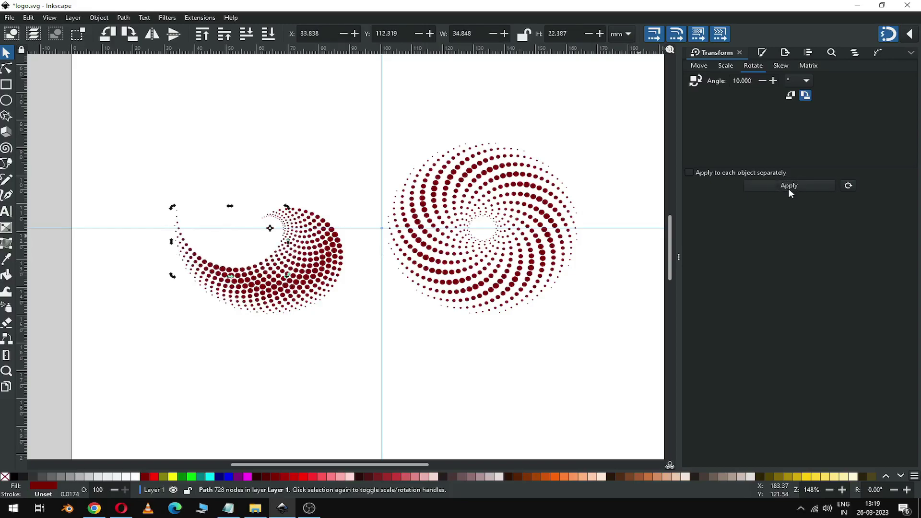
left_click(789, 188)
left_click(789, 189)
left_click(789, 188)
left_click(789, 189)
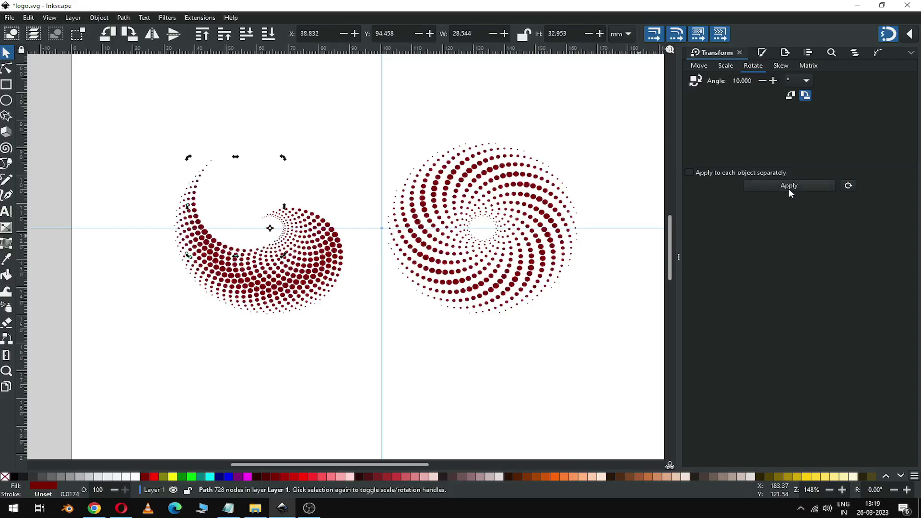
left_click(788, 189)
left_click(789, 188)
left_click(789, 189)
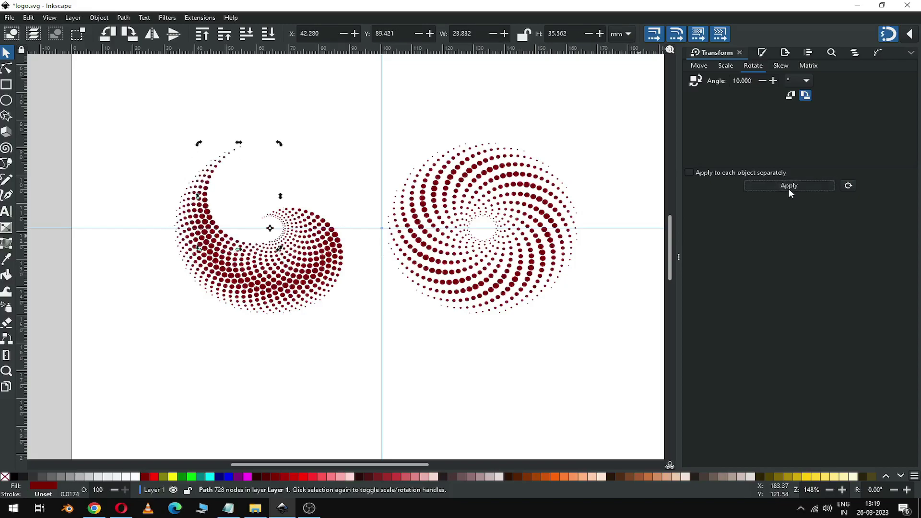
left_click(789, 188)
left_click(789, 188)
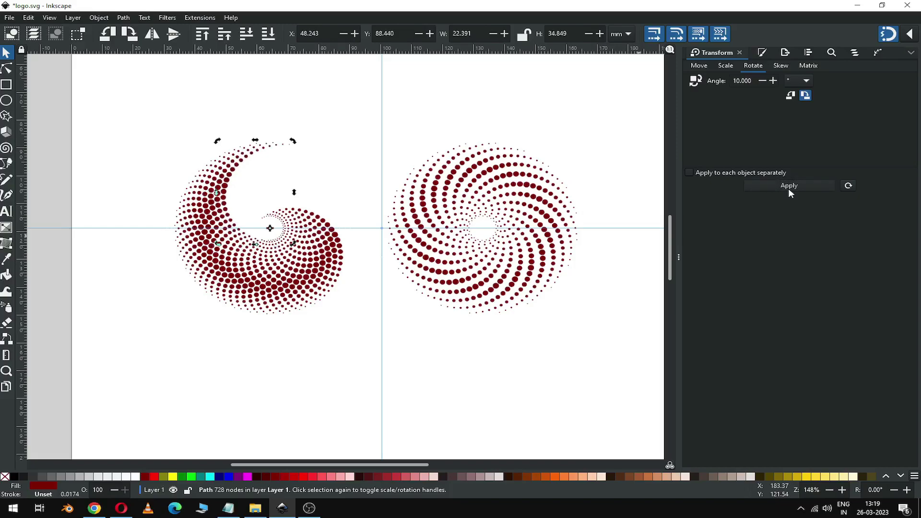
left_click(789, 189)
left_click(788, 188)
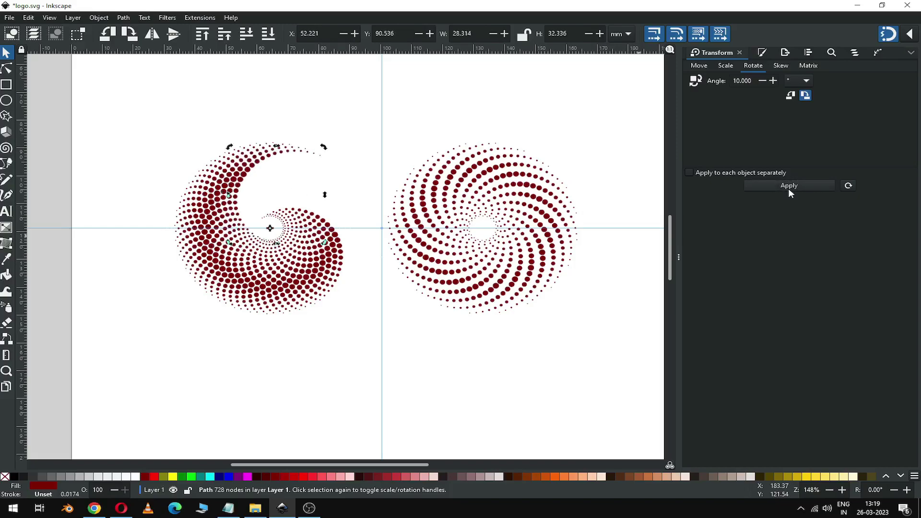
left_click(789, 189)
left_click(789, 188)
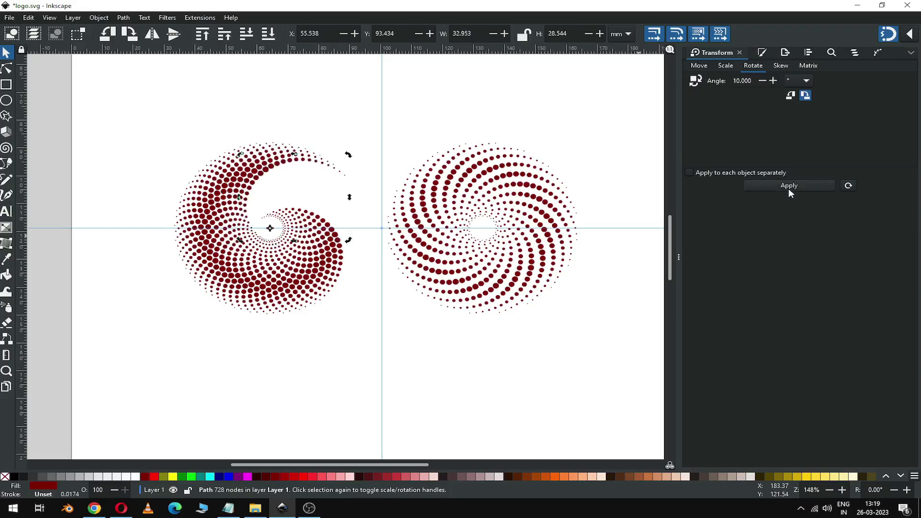
left_click(789, 188)
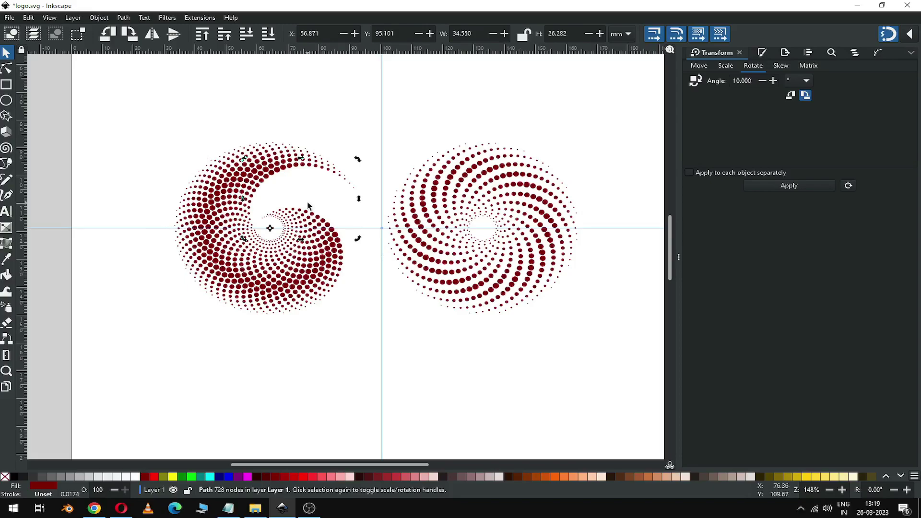
Delete the vertical and horizontal guides.
left_click(355, 292)
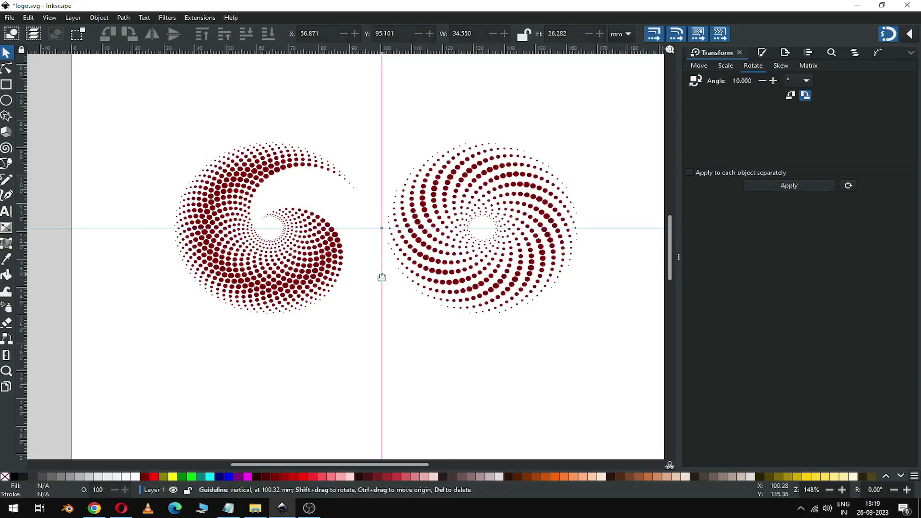
key("Delete")
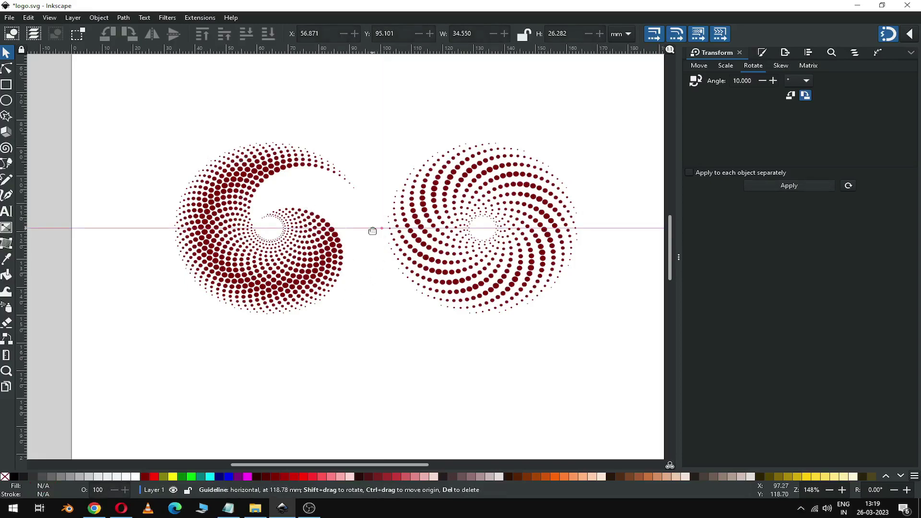
Close the remaining gap in the left spiral with further copies of its last dotted curve, each rotated 10° clockwise, making 36 curves.
left_click(267, 177)
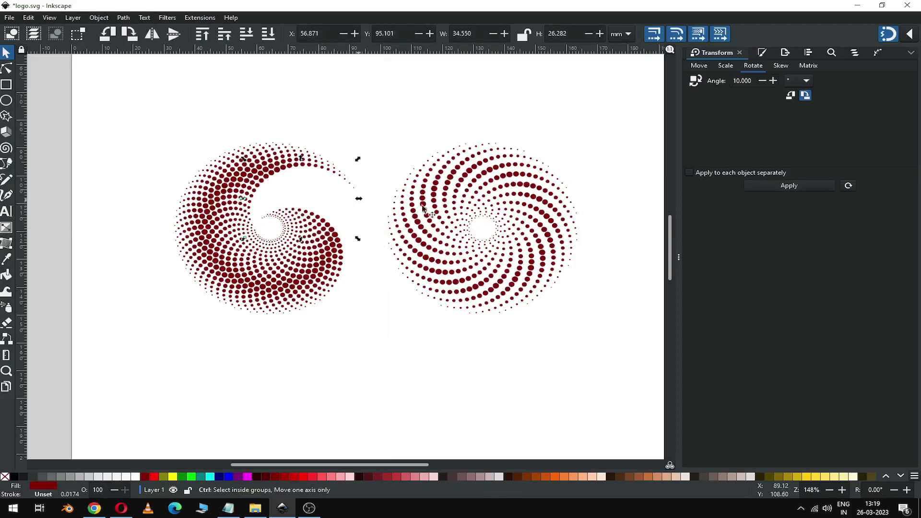
left_click(776, 185)
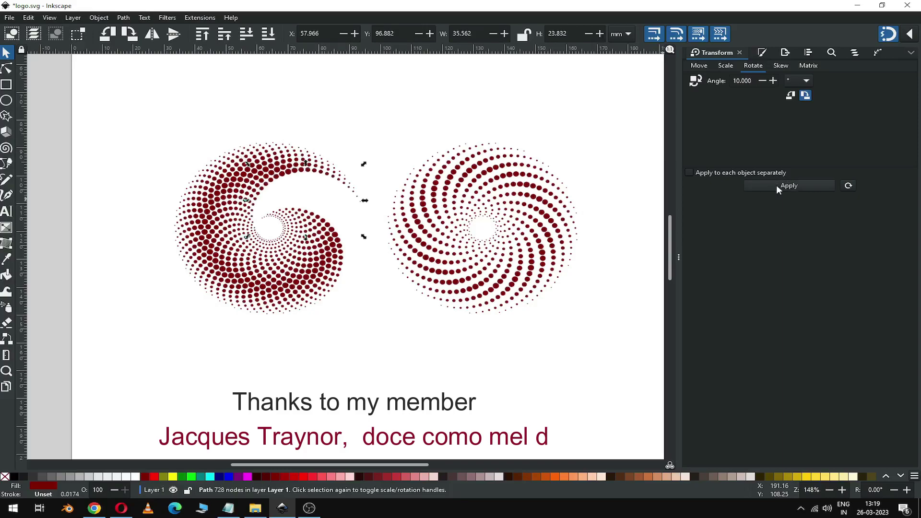
left_click(776, 185)
left_click(776, 185)
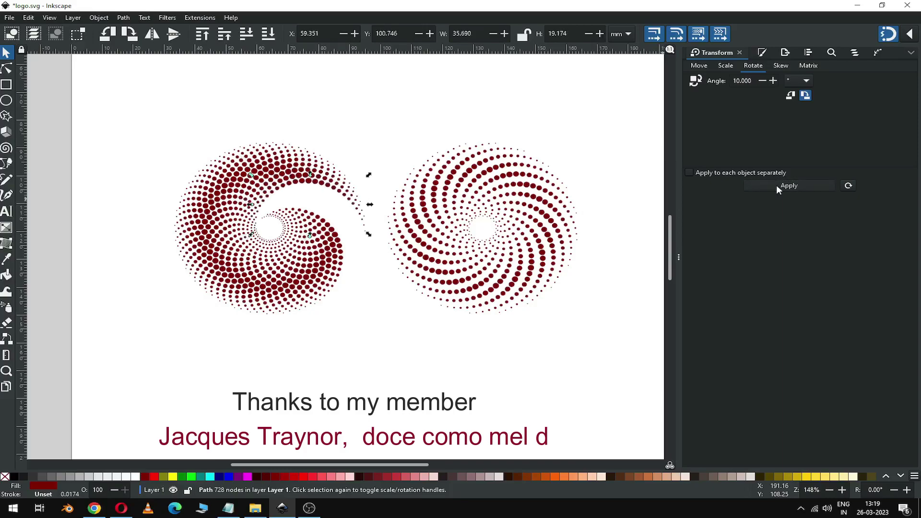
left_click(776, 185)
left_click(776, 185)
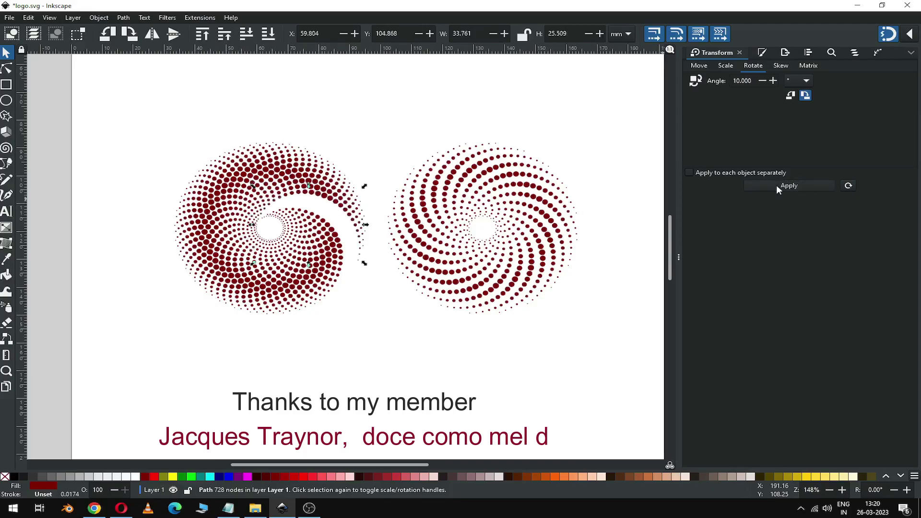
left_click(776, 186)
left_click(775, 185)
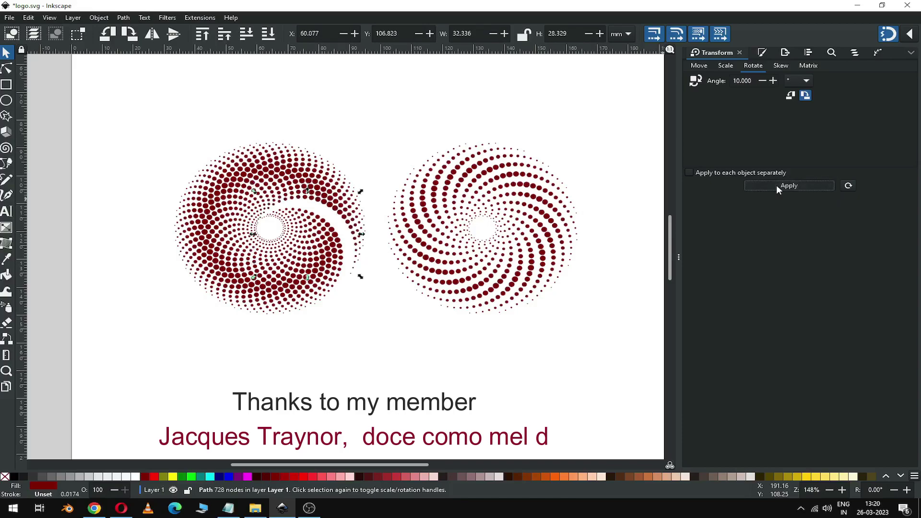
left_click(776, 185)
Move all 36 curves of the completed left spiral together, about 10 mm left and 5 mm down, and deselect them.
left_click_drag(139, 121, 372, 335)
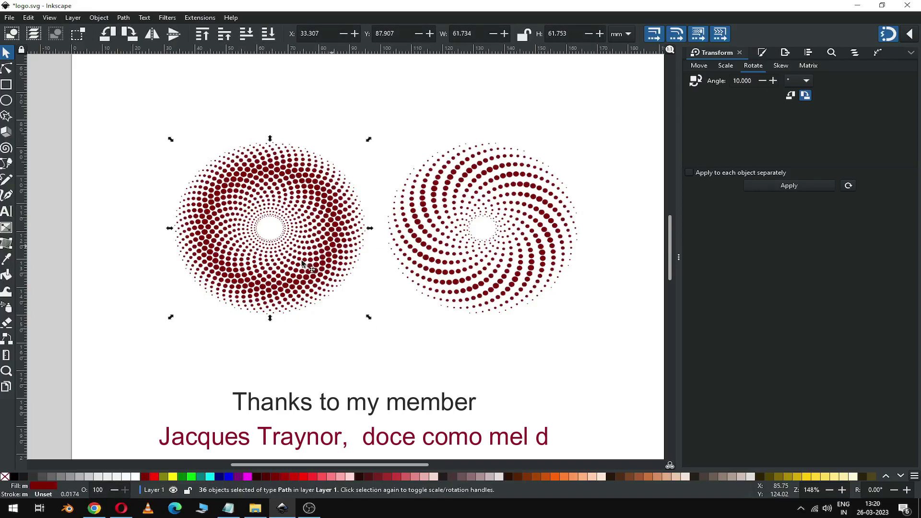
left_click_drag(314, 269, 283, 283)
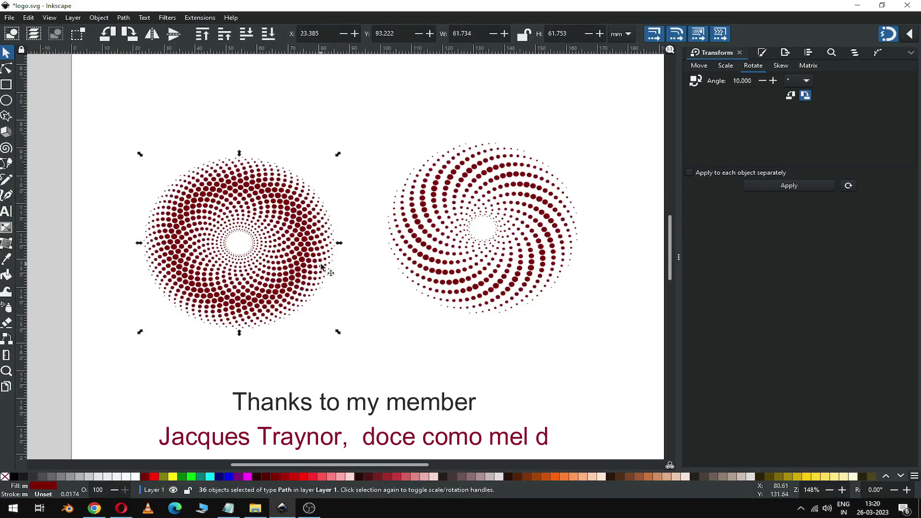
left_click(382, 326)
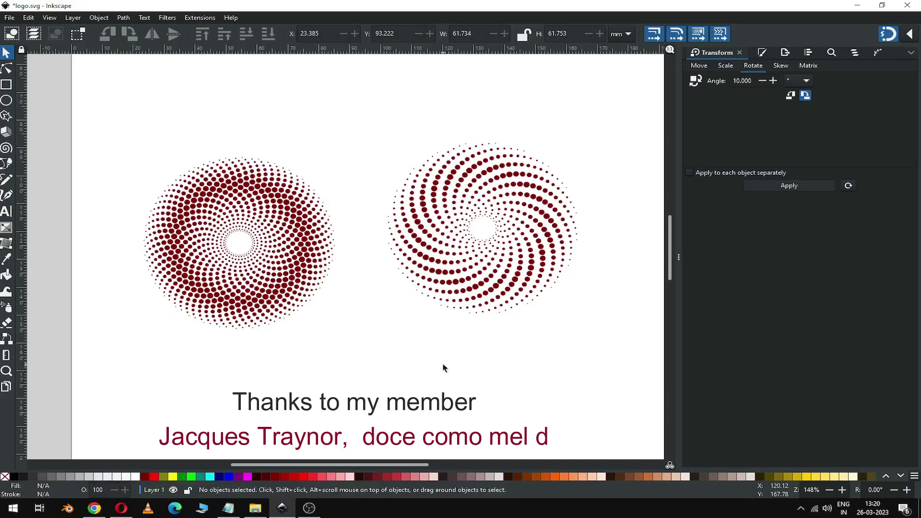